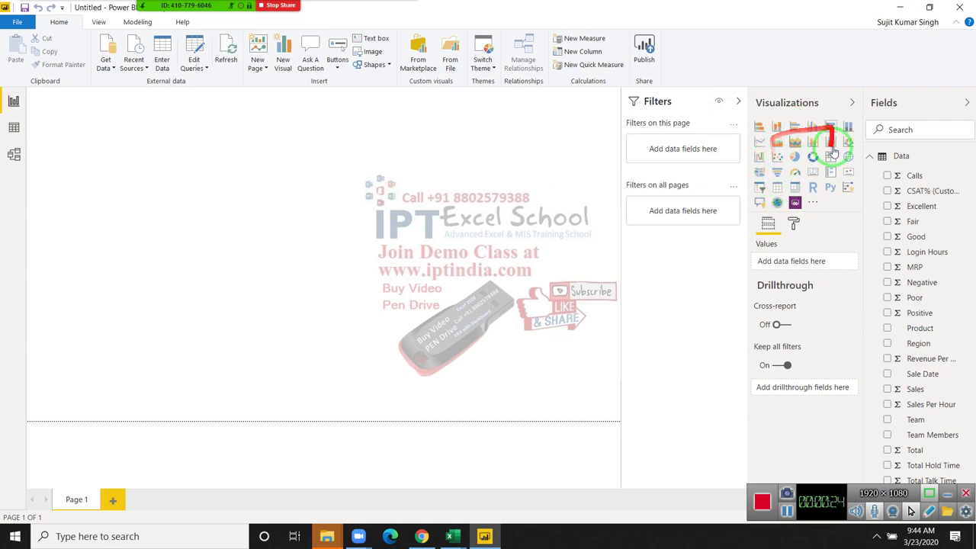
# Switch to the Data view to list the Data table's 131 rows
pyautogui.click(14, 128)
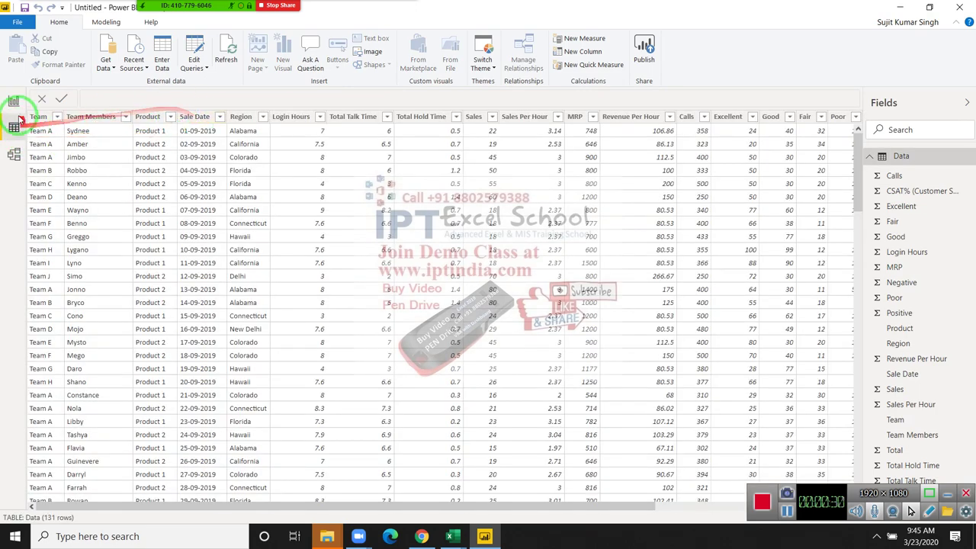
pyautogui.click(14, 104)
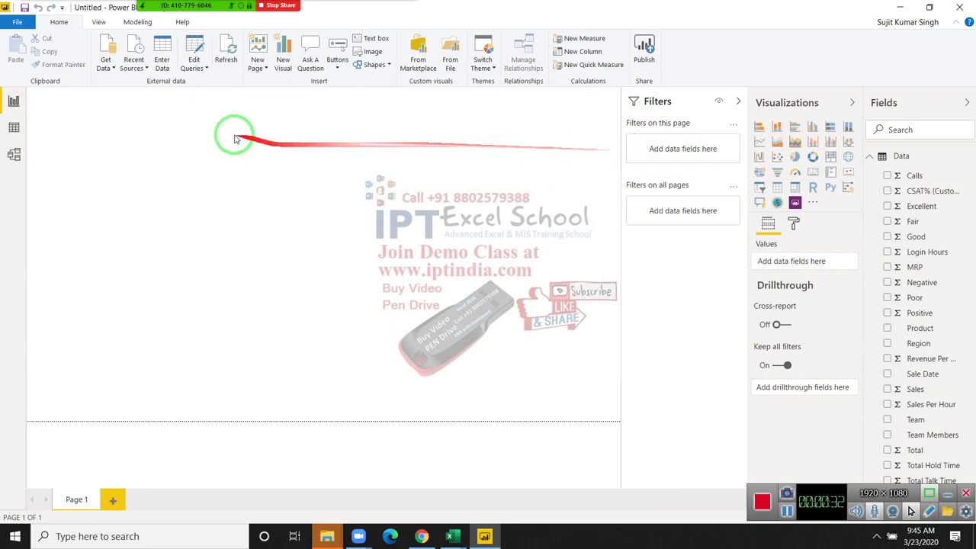
pyautogui.click(14, 127)
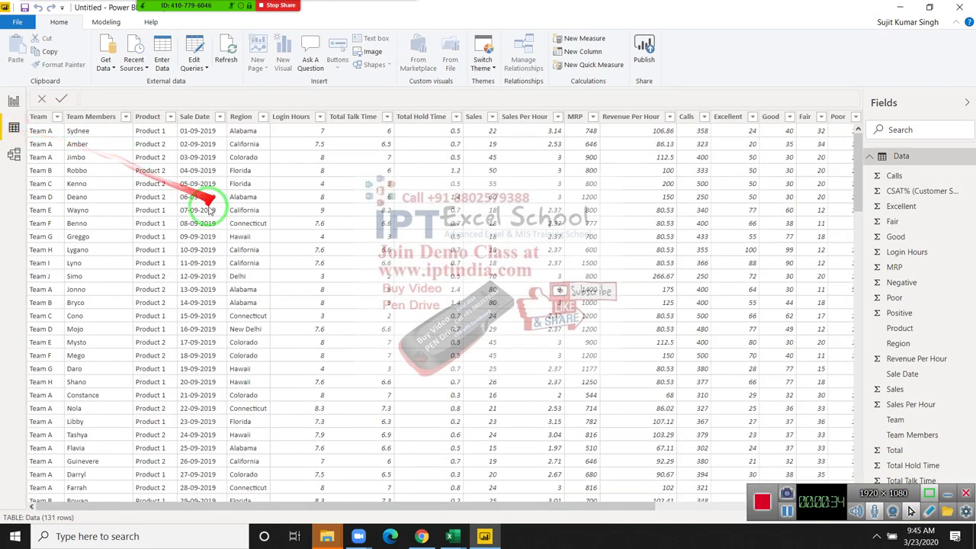
pyautogui.click(347, 172)
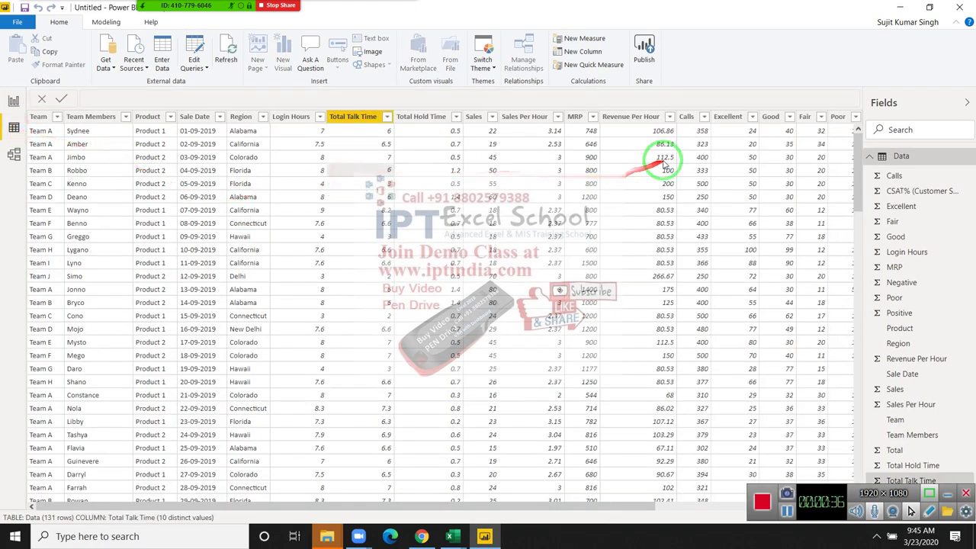
pyautogui.click(647, 143)
pyautogui.click(642, 129)
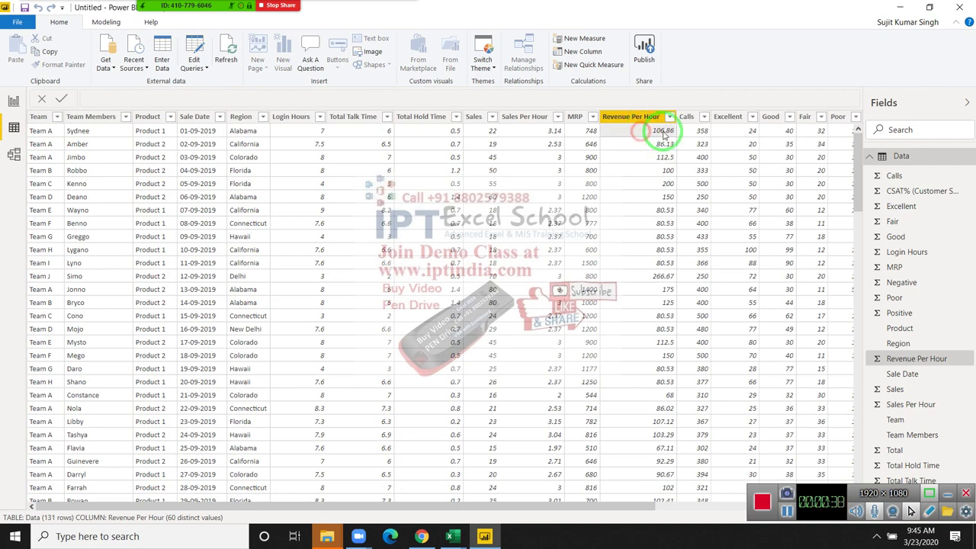
pyautogui.click(694, 136)
pyautogui.click(743, 130)
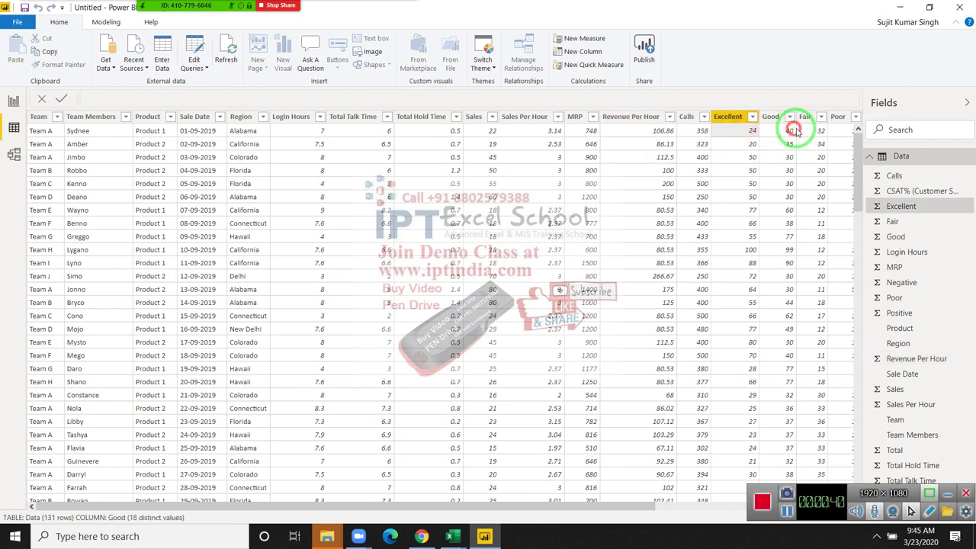
pyautogui.click(785, 131)
pyautogui.click(816, 132)
pyautogui.click(839, 132)
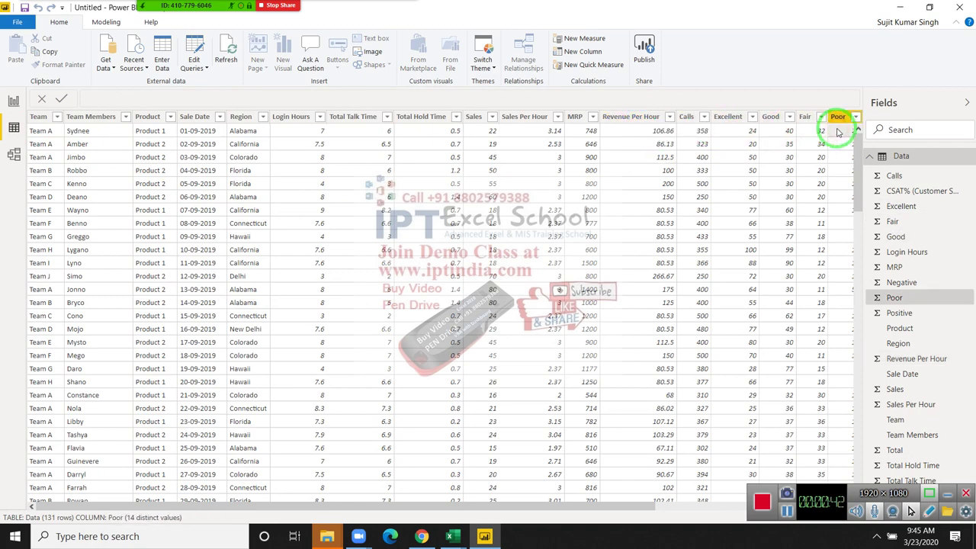
pyautogui.click(839, 132)
pyautogui.click(839, 132)
pyautogui.press('Left')
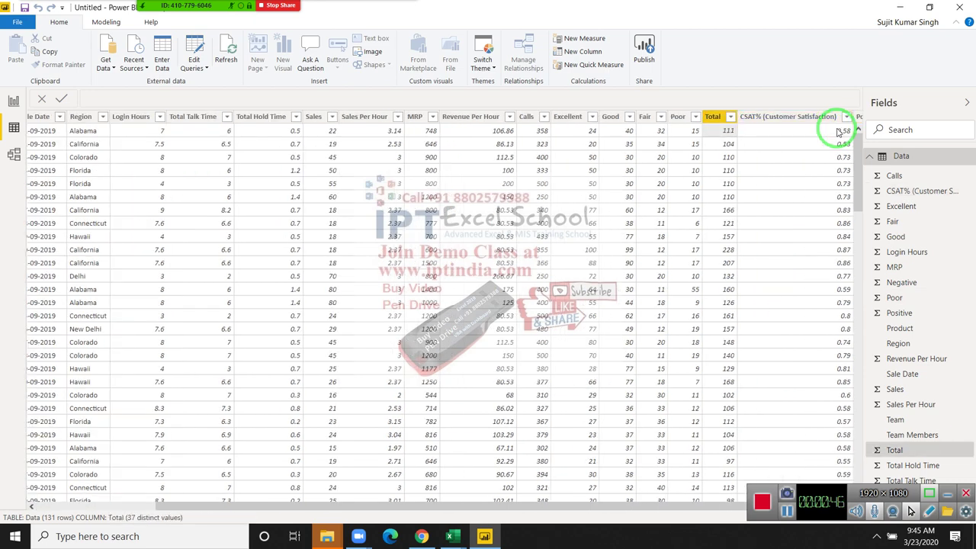
pyautogui.click(838, 131)
pyautogui.press('Right')
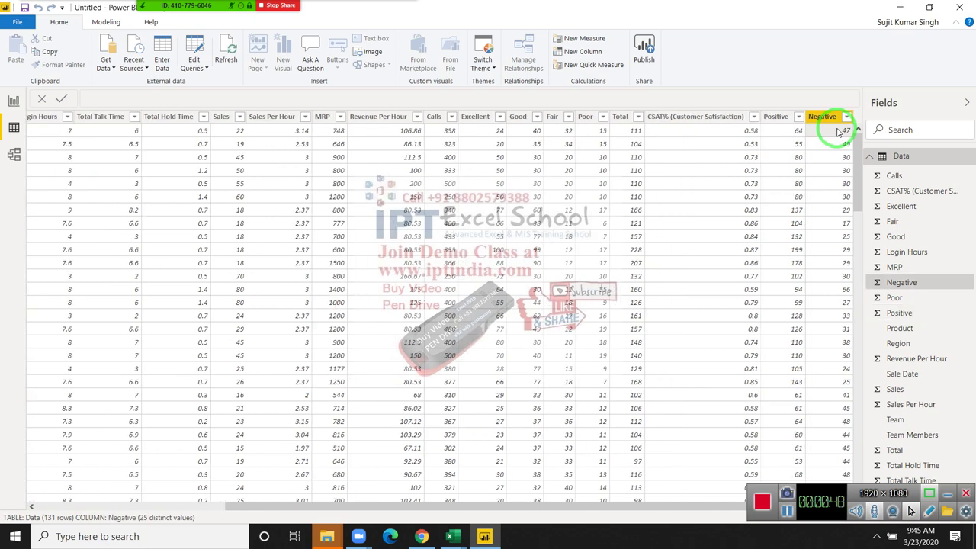
pyautogui.press('Home')
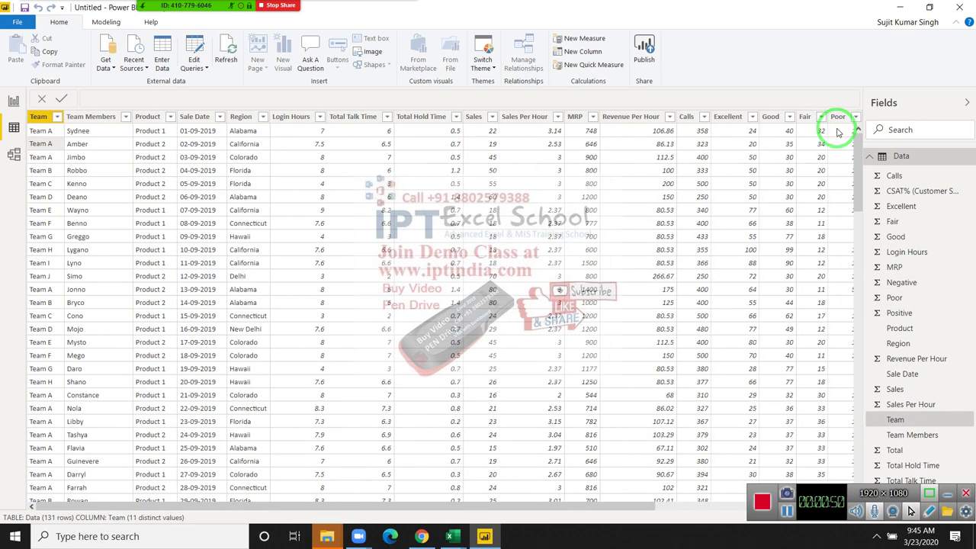
pyautogui.click(839, 132)
pyautogui.click(838, 132)
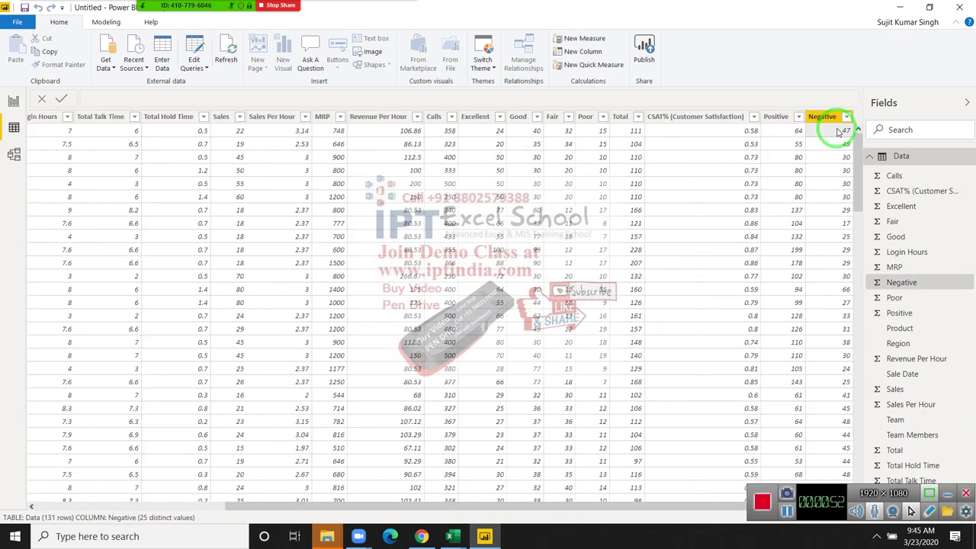
pyautogui.press('Left')
pyautogui.press('Left')
pyautogui.press('Left')
pyautogui.press('Left')
pyautogui.press('Left')
pyautogui.press('Left')
pyautogui.press('Left')
pyautogui.press('Left')
pyautogui.press('Left')
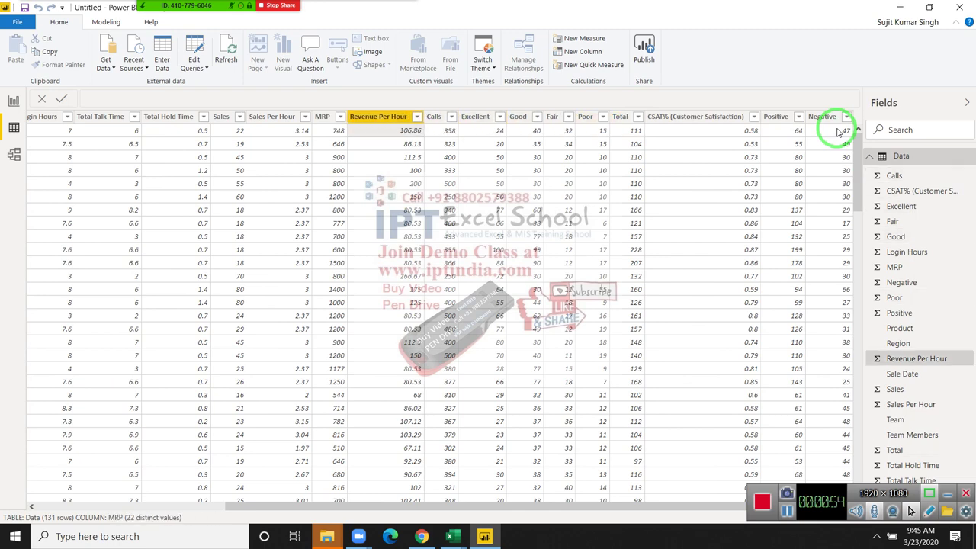
pyautogui.press('Left')
pyautogui.press('Left')
pyautogui.press('Left')
pyautogui.press('Left')
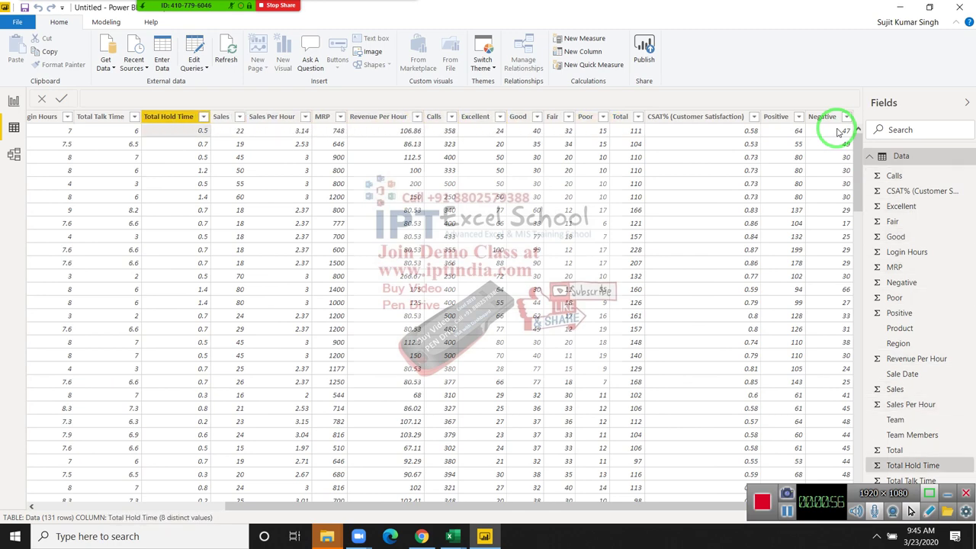
pyautogui.press('Left')
pyautogui.press('Left')
pyautogui.press('Left')
pyautogui.press('Left')
pyautogui.press('Left')
pyautogui.press('Left')
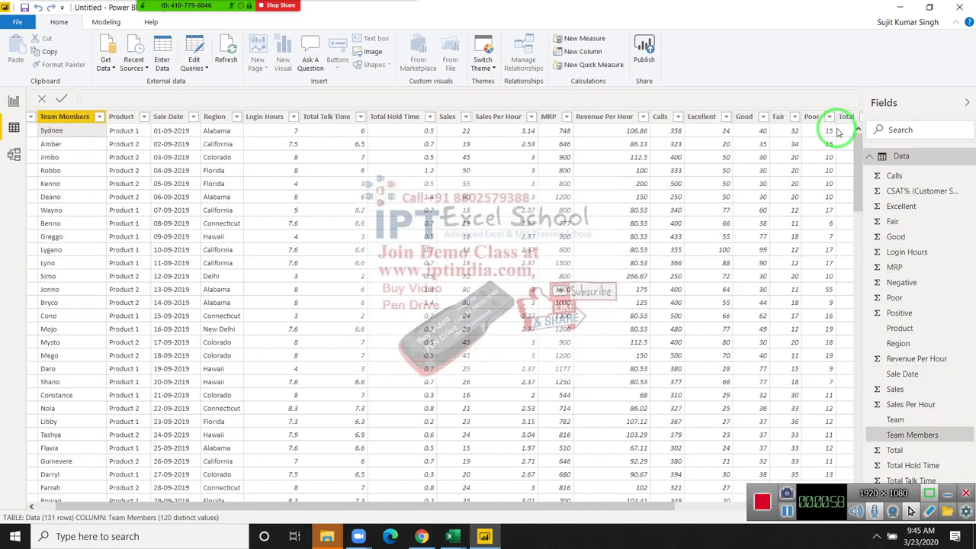
pyautogui.press('Left')
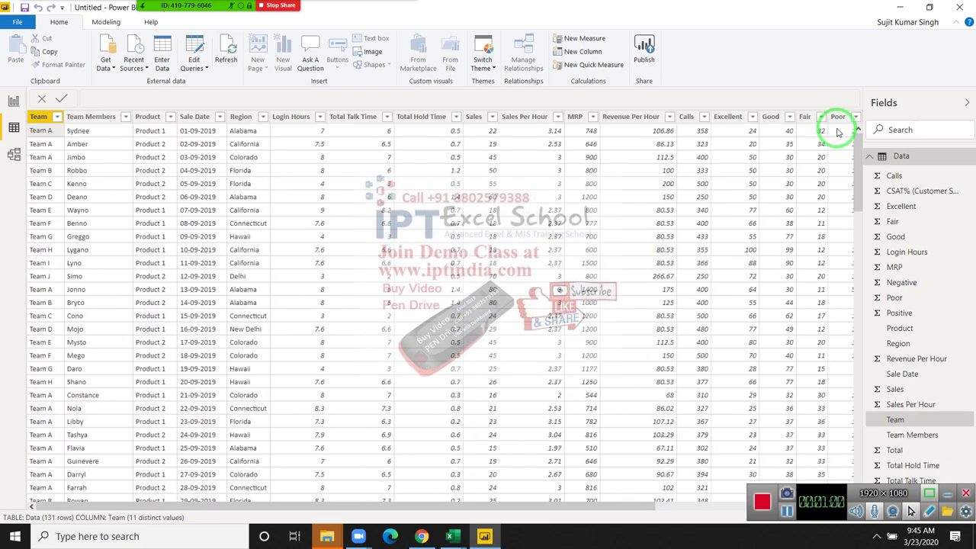
pyautogui.press('Right')
pyautogui.press('Right')
pyautogui.press('Right')
pyautogui.press('Right')
pyautogui.press('Left')
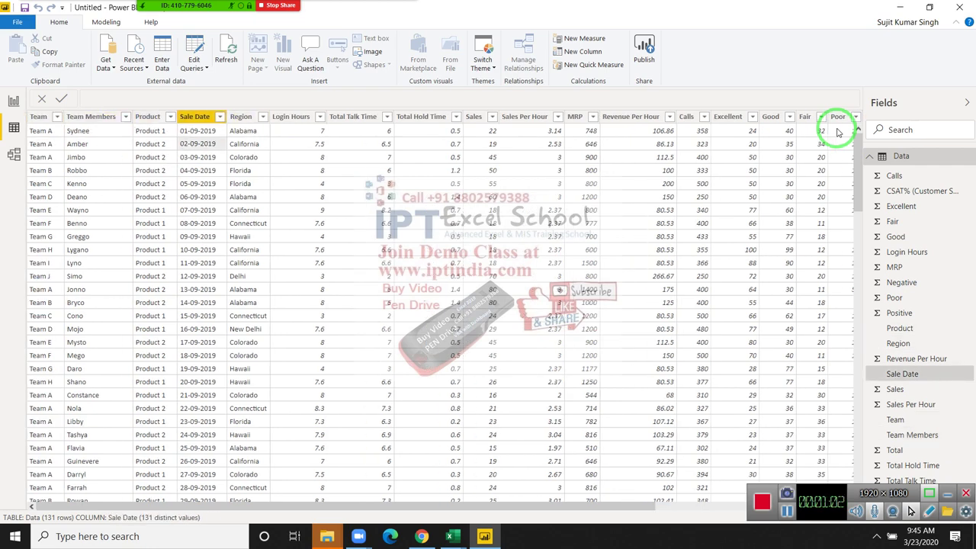
pyautogui.press('Down')
pyautogui.press('Up')
pyautogui.press('Up')
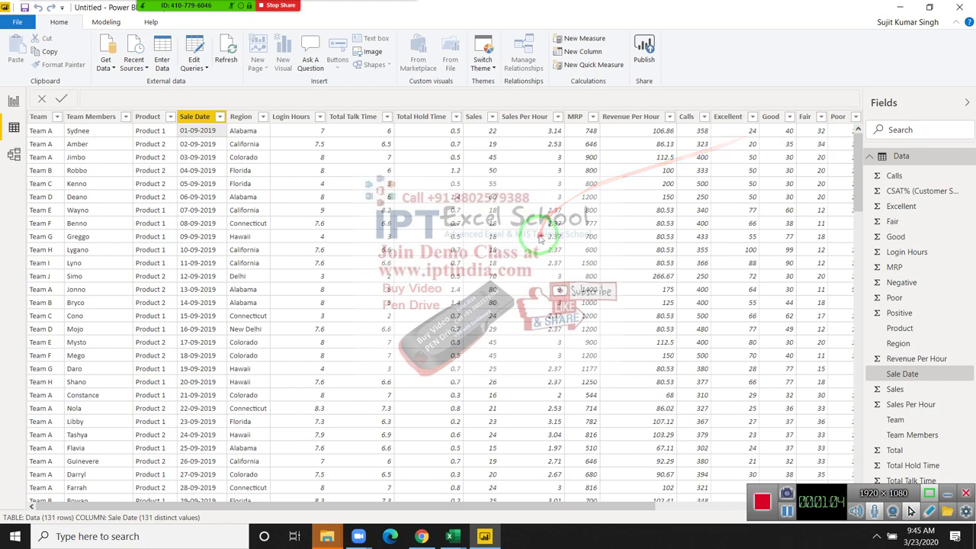
# Change the Sale Date column's data type to Date/Time and confirm the change
pyautogui.click(110, 23)
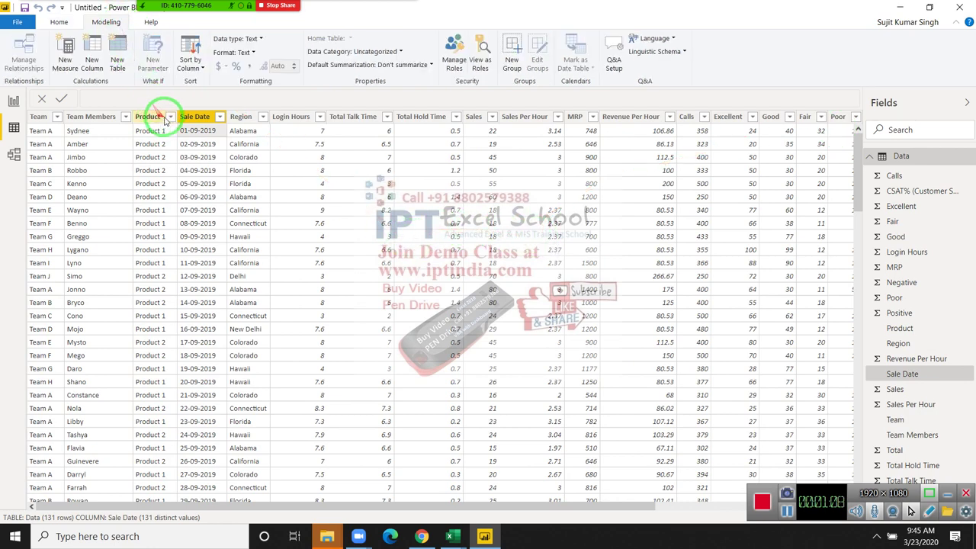
pyautogui.moveTo(191, 170); pyautogui.dragTo(190, 242)
pyautogui.moveTo(195, 169); pyautogui.dragTo(203, 125)
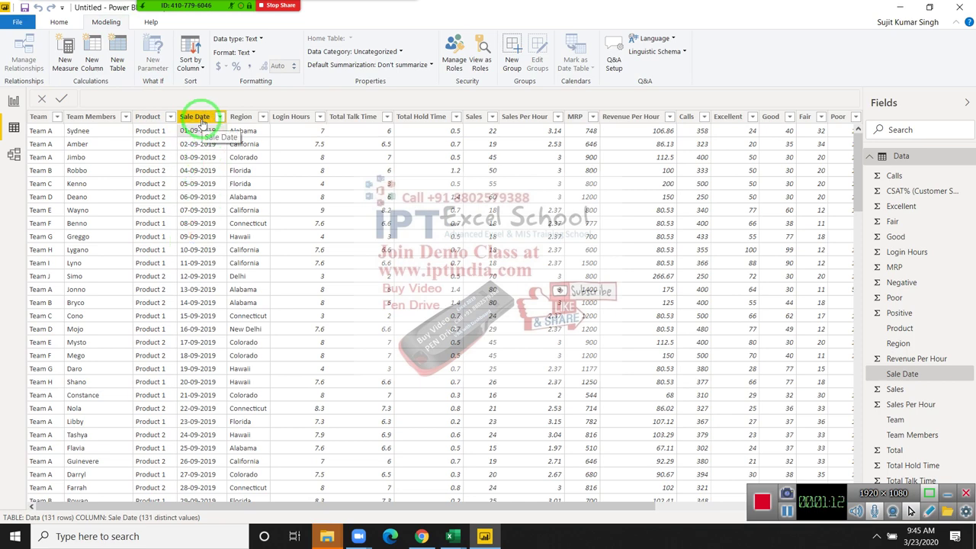
pyautogui.moveTo(201, 122)
pyautogui.mouseDown()
pyautogui.moveTo(196, 227)
pyautogui.moveTo(223, 169)
pyautogui.mouseUp()
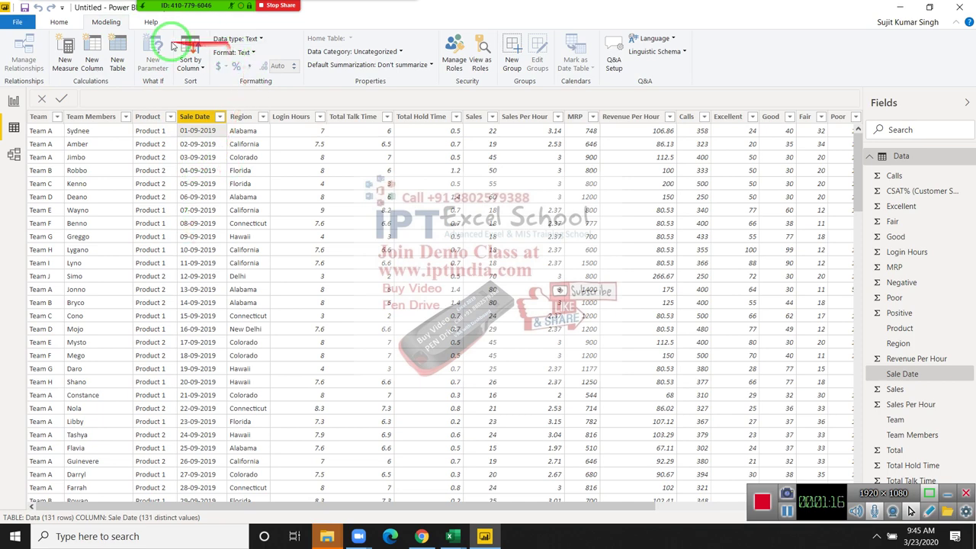
pyautogui.moveTo(118, 23); pyautogui.dragTo(232, 50)
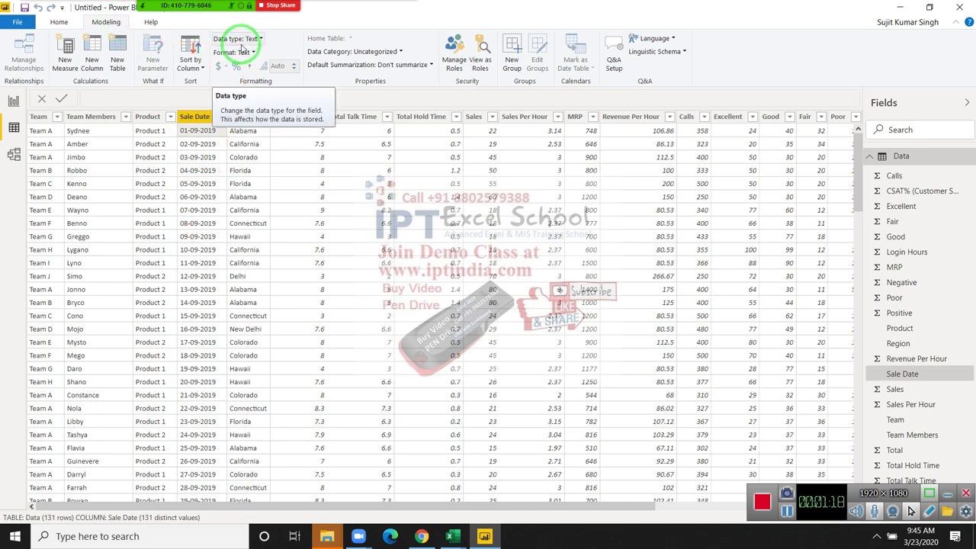
pyautogui.click(239, 40)
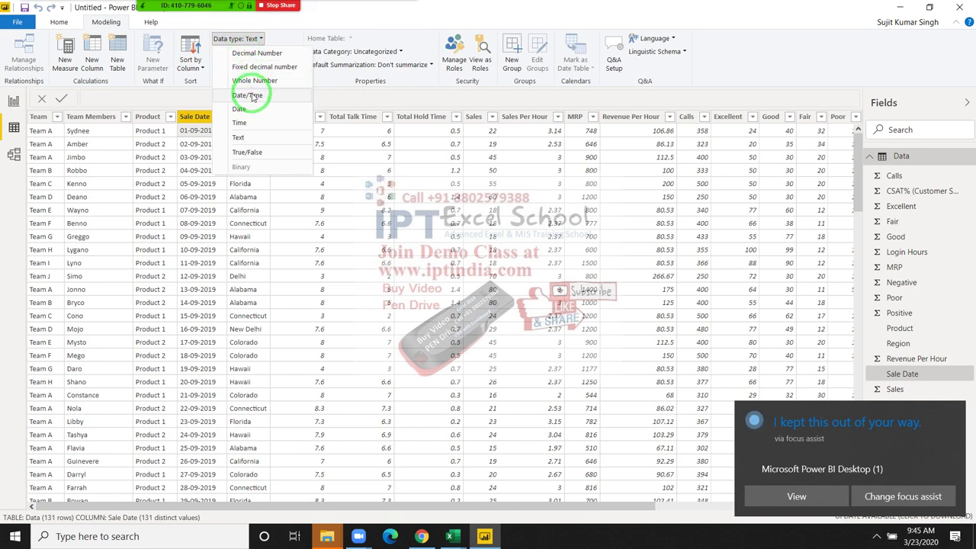
pyautogui.click(253, 97)
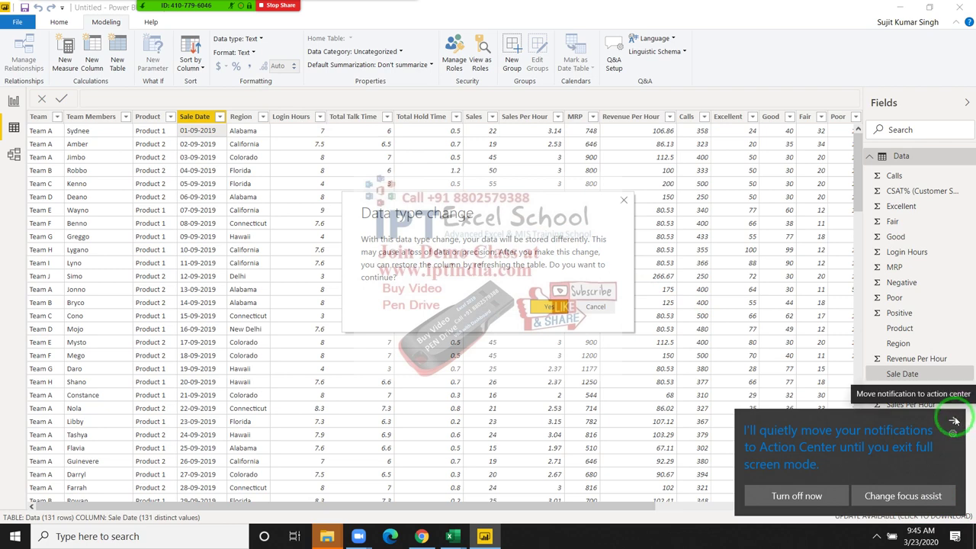
pyautogui.click(953, 420)
pyautogui.click(550, 306)
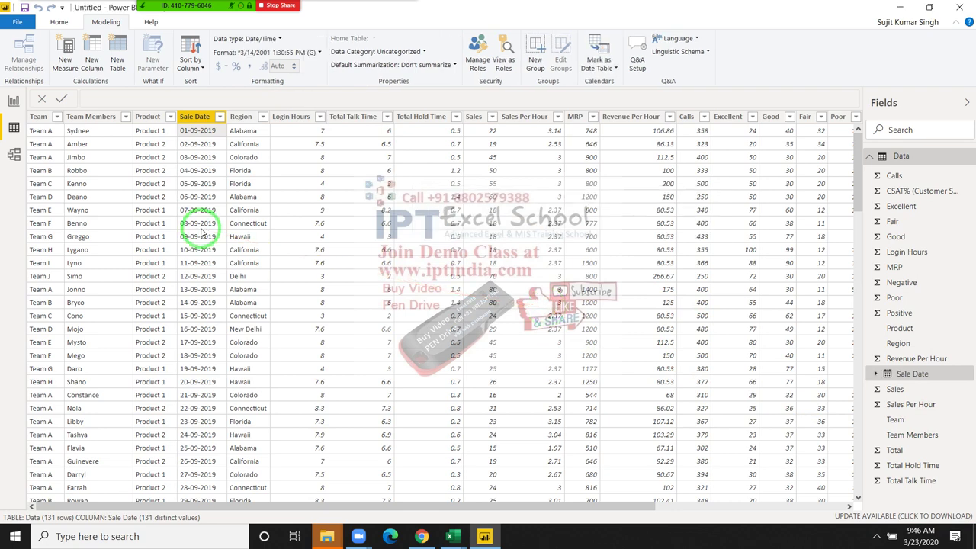
# Return to the empty report canvas
pyautogui.moveTo(201, 228); pyautogui.dragTo(213, 142)
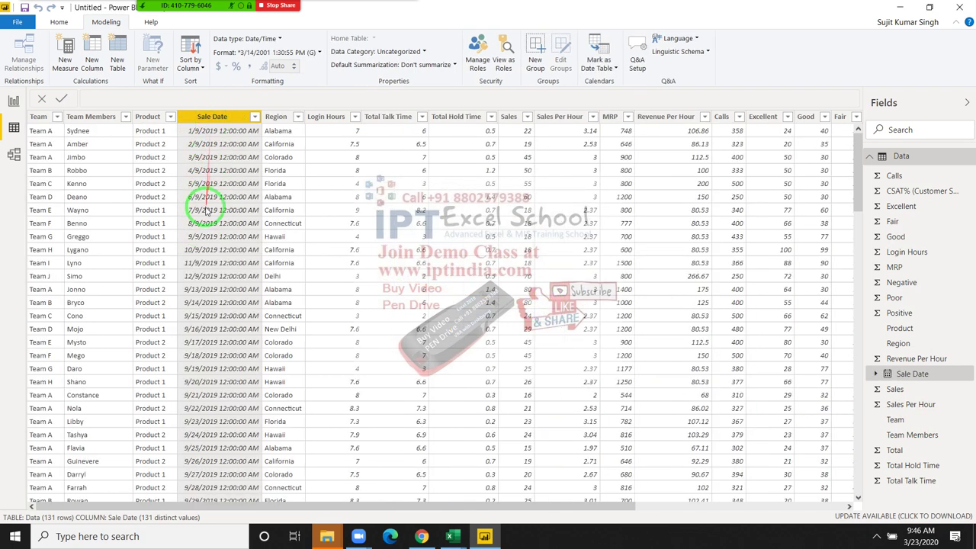
pyautogui.moveTo(193, 213); pyautogui.dragTo(19, 157)
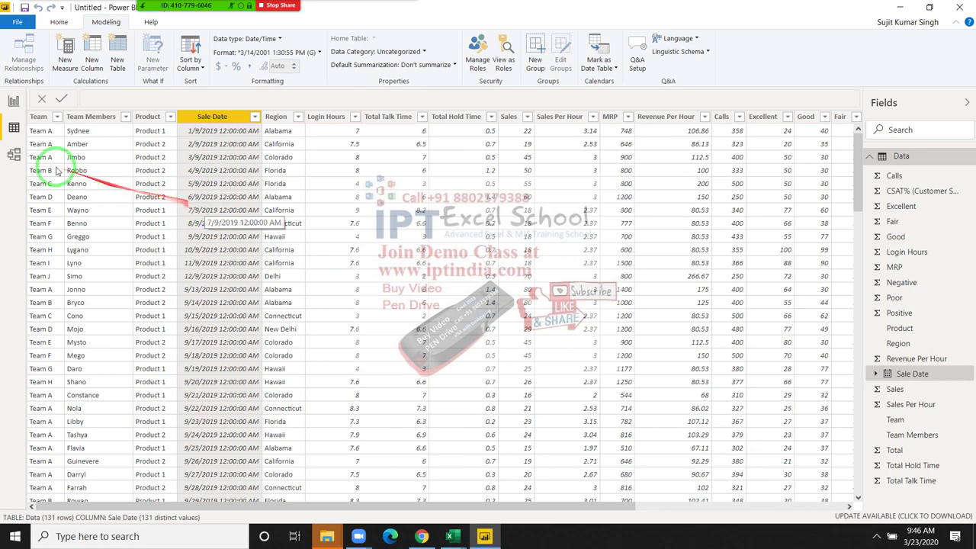
pyautogui.click(13, 101)
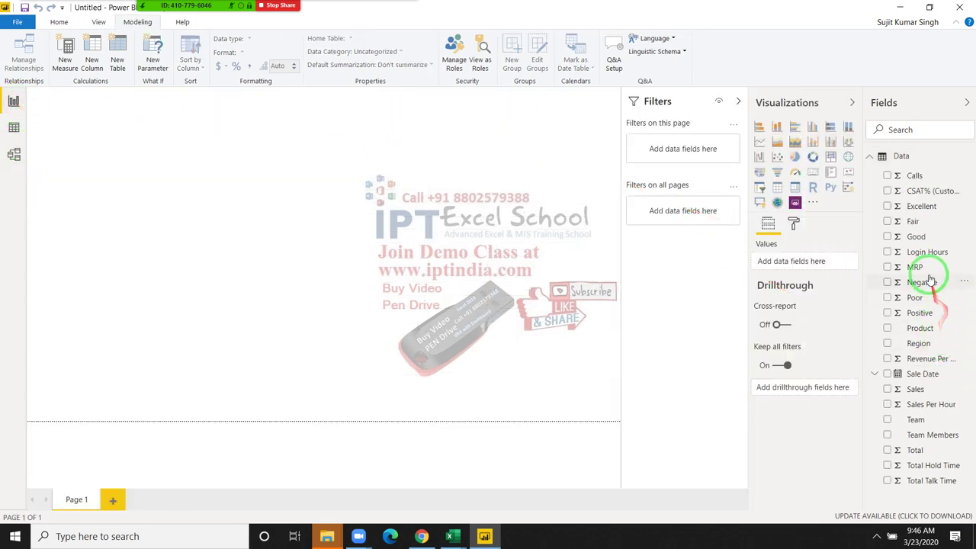
pyautogui.moveTo(934, 234); pyautogui.dragTo(935, 273)
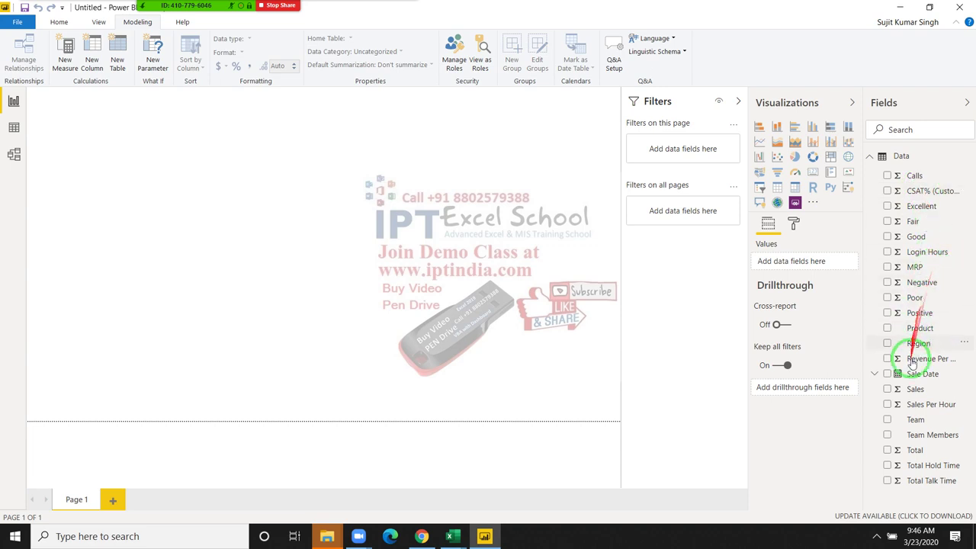
pyautogui.moveTo(923, 373)
pyautogui.mouseDown()
pyautogui.moveTo(131, 145)
pyautogui.moveTo(145, 156)
pyautogui.mouseUp()
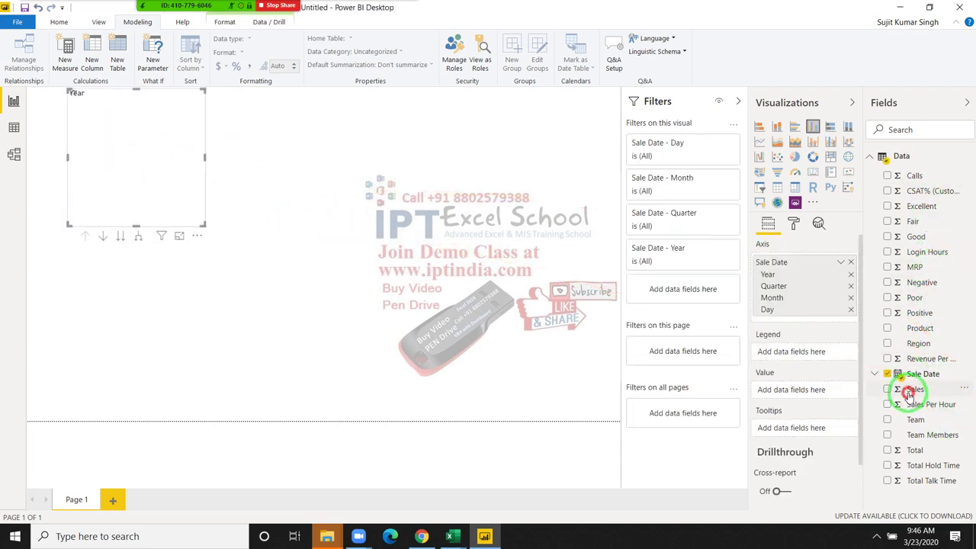
pyautogui.moveTo(908, 392); pyautogui.dragTo(168, 131)
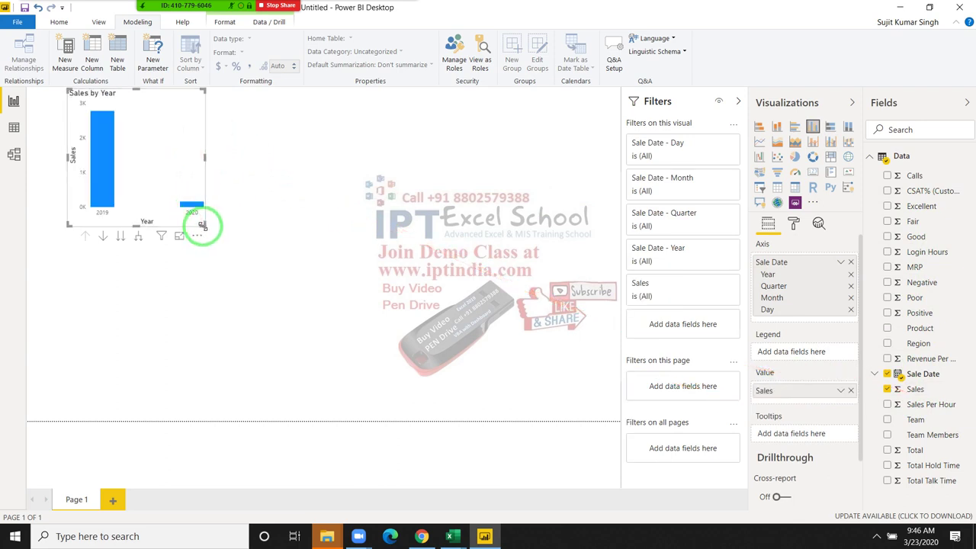
pyautogui.moveTo(202, 225); pyautogui.dragTo(390, 306)
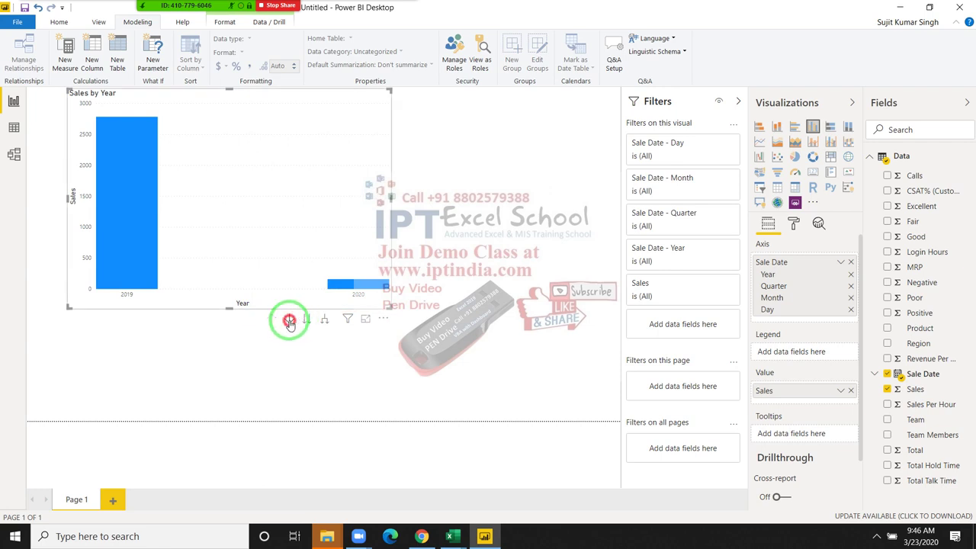
pyautogui.click(289, 320)
pyautogui.click(289, 322)
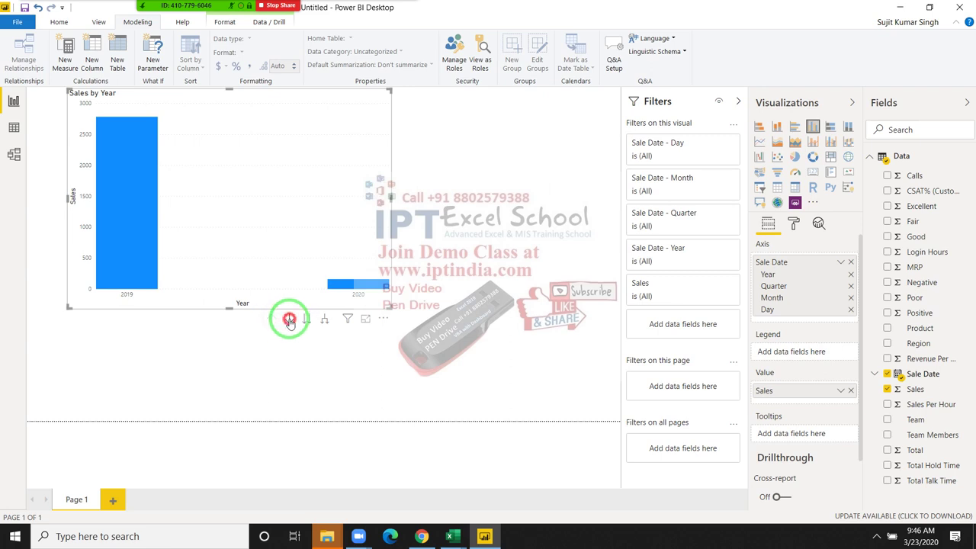
pyautogui.click(305, 320)
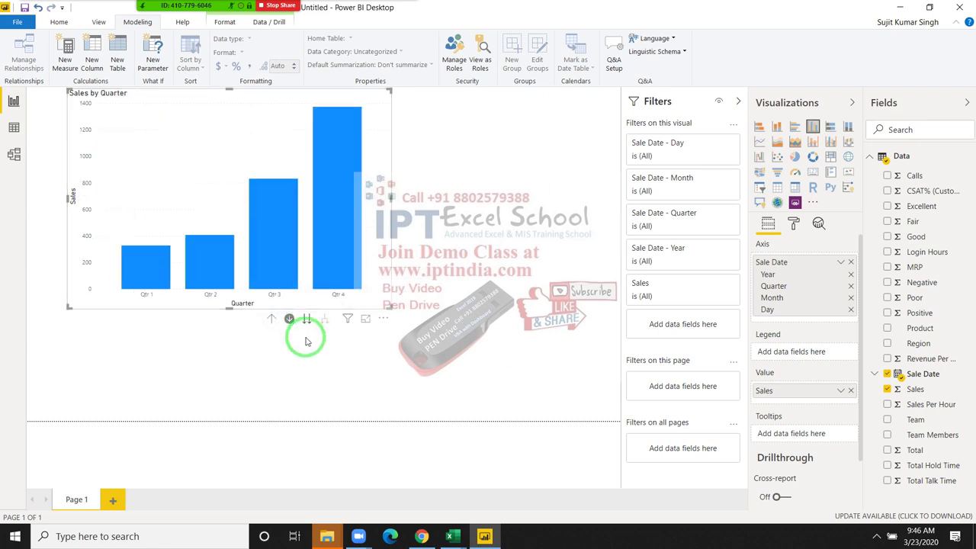
pyautogui.click(303, 322)
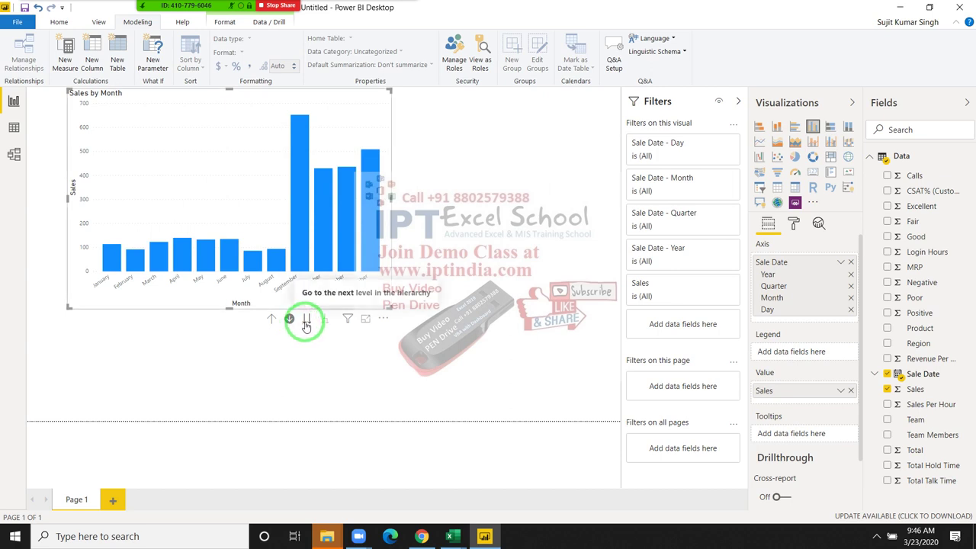
pyautogui.click(305, 320)
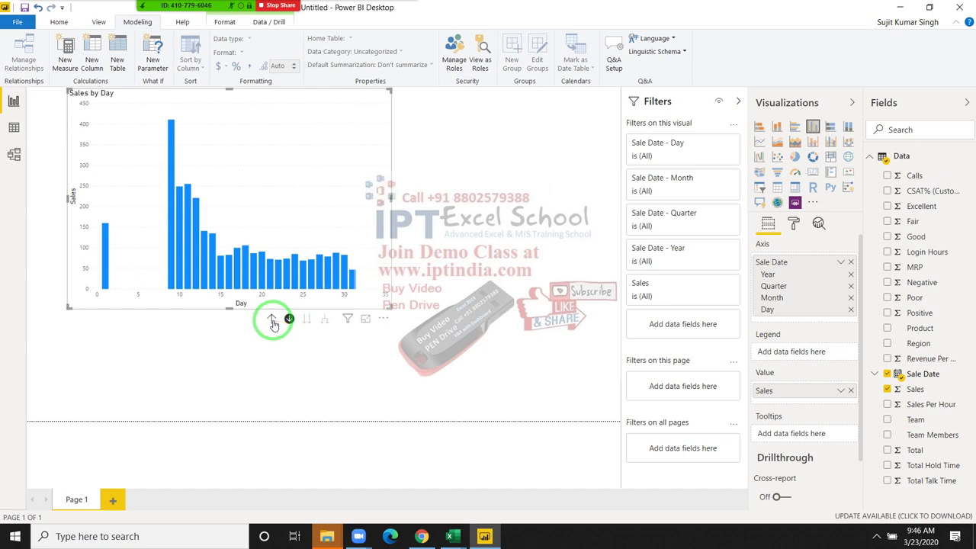
pyautogui.click(272, 321)
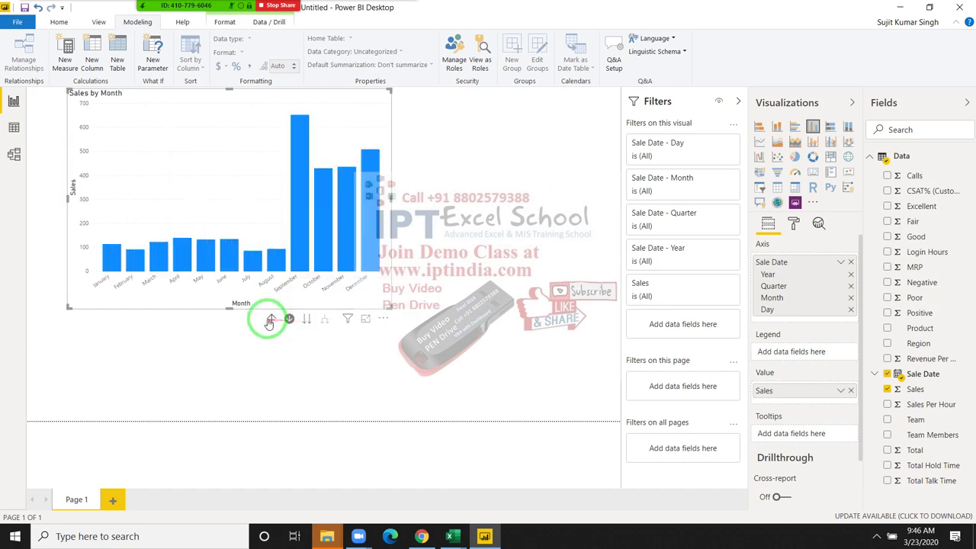
pyautogui.click(272, 320)
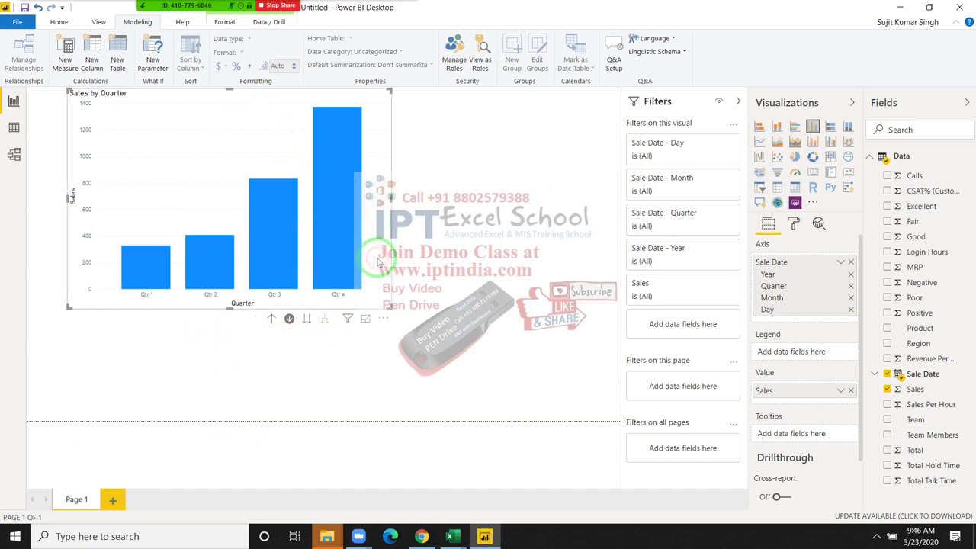
pyautogui.press('Delete')
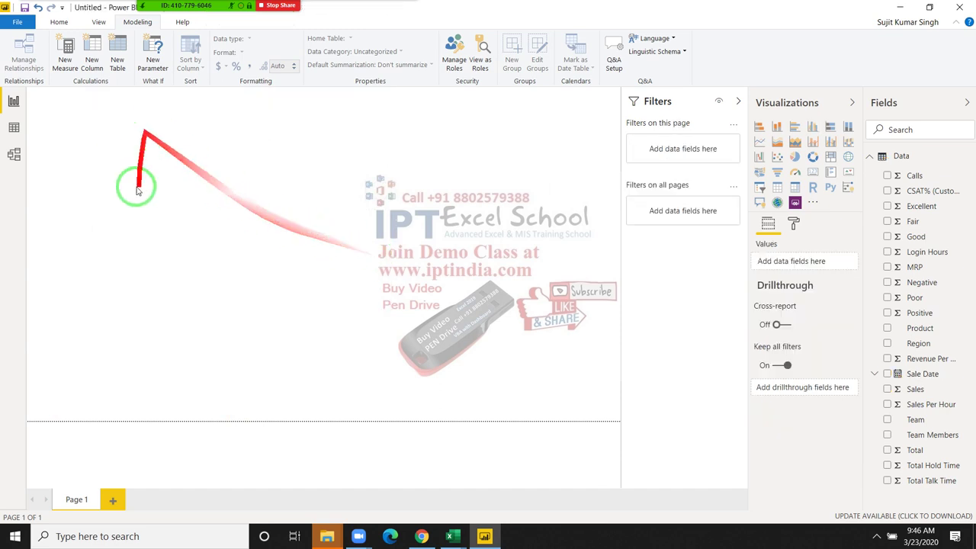
# Add a Month-YEar column defined as FORMAT(Data[Sale Date],"MMM-YY")
pyautogui.click(14, 128)
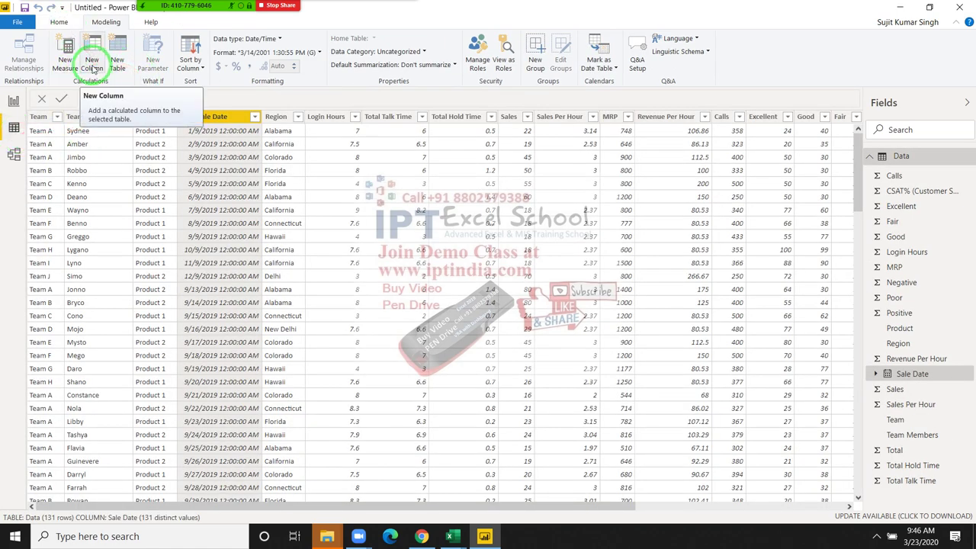
pyautogui.click(92, 64)
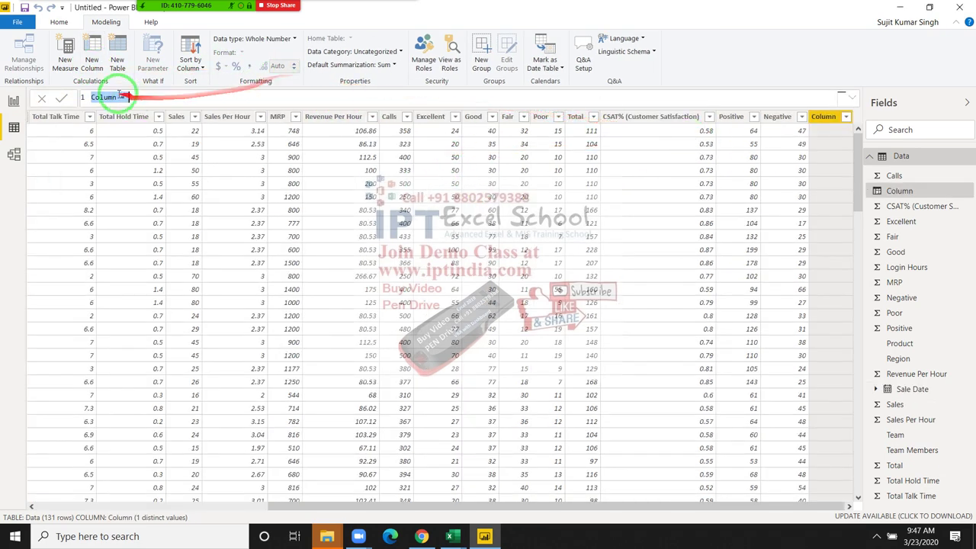
pyautogui.doubleClick(111, 96)
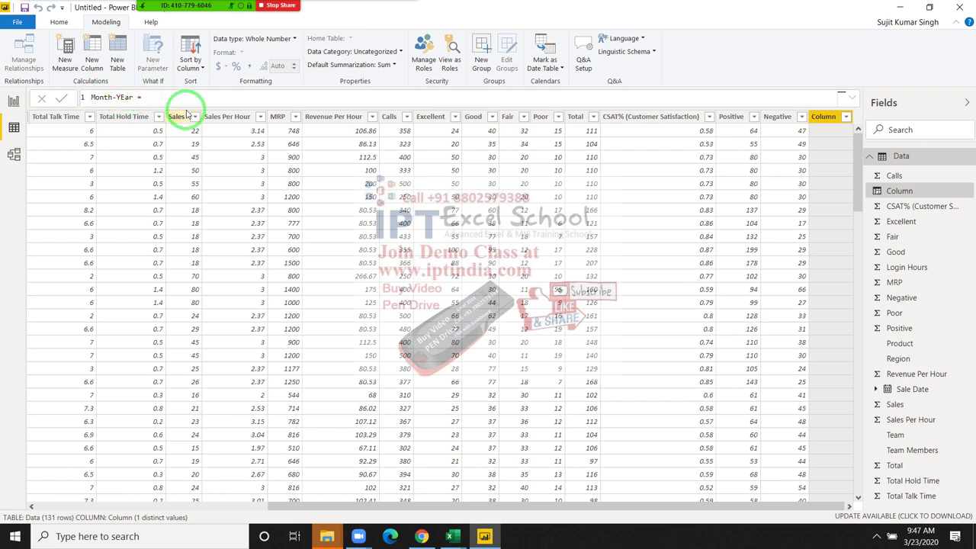
pyautogui.write('FORMAT(')
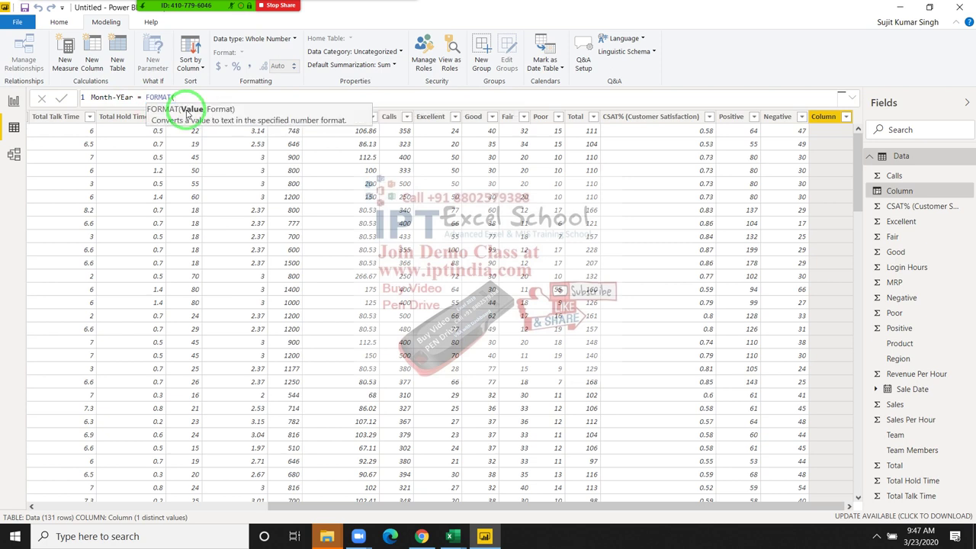
pyautogui.write('S')
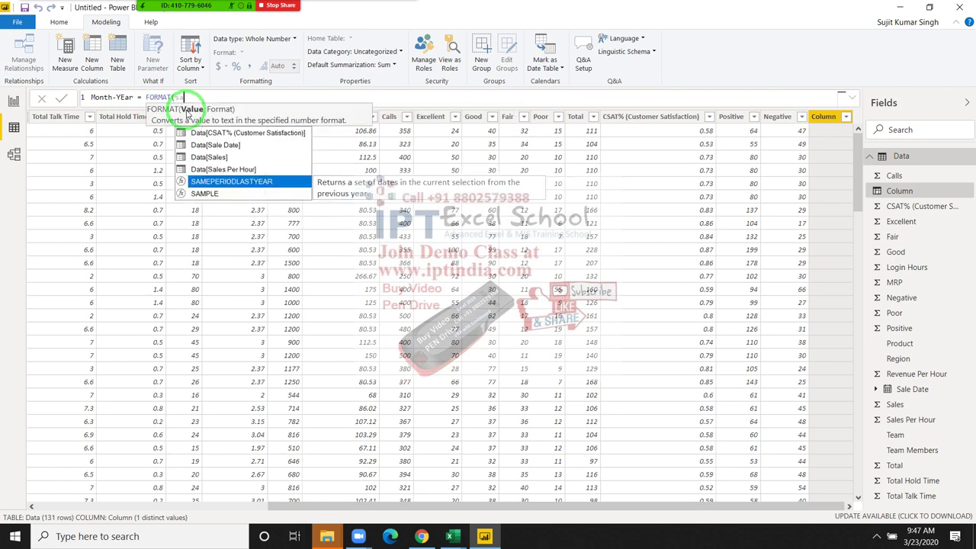
pyautogui.press('Up')
pyautogui.press('Up')
pyautogui.press('Up')
pyautogui.press('Tab')
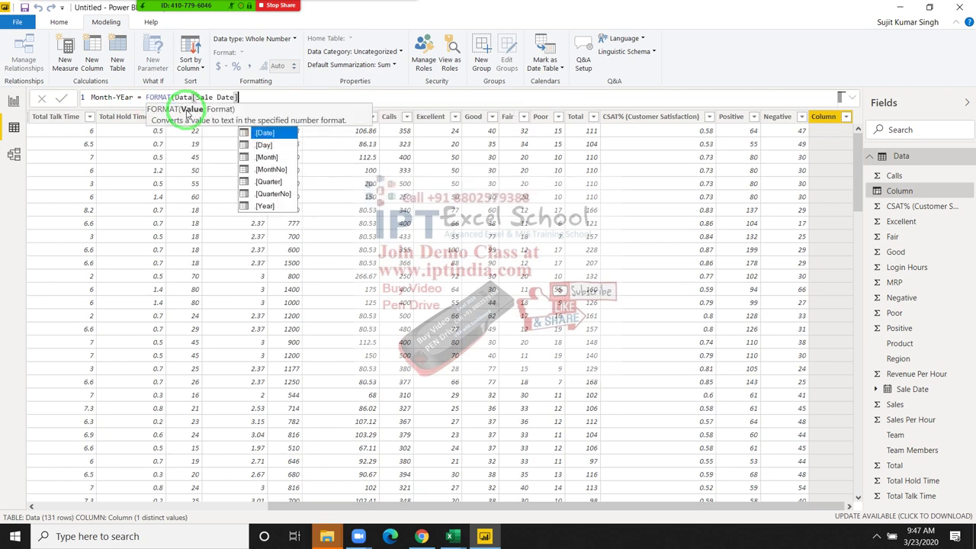
pyautogui.write(',"MMM-Y')
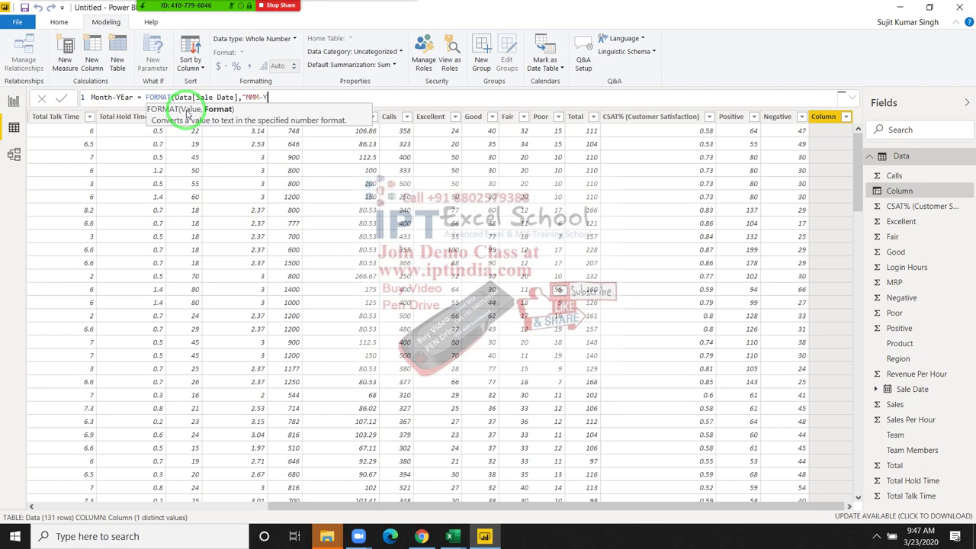
pyautogui.write(')')
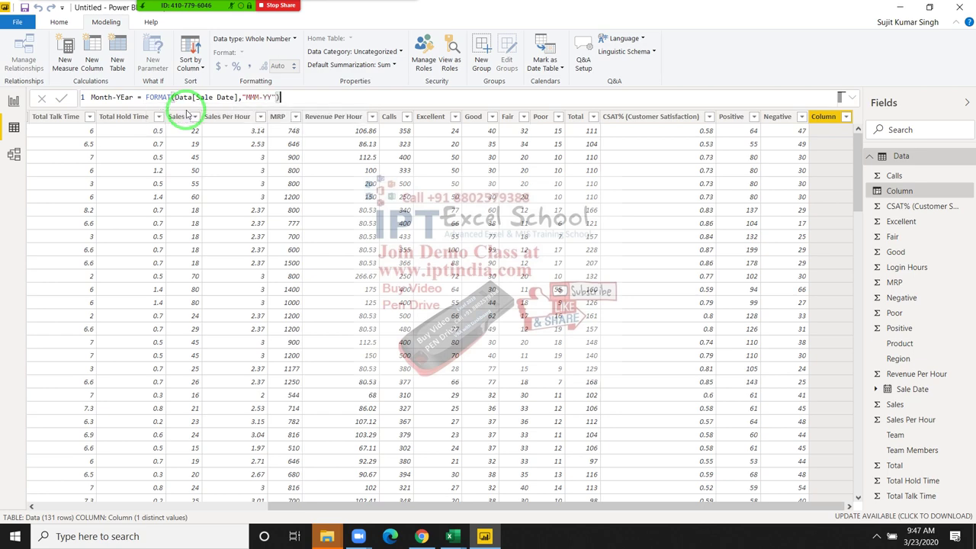
pyautogui.press('Return')
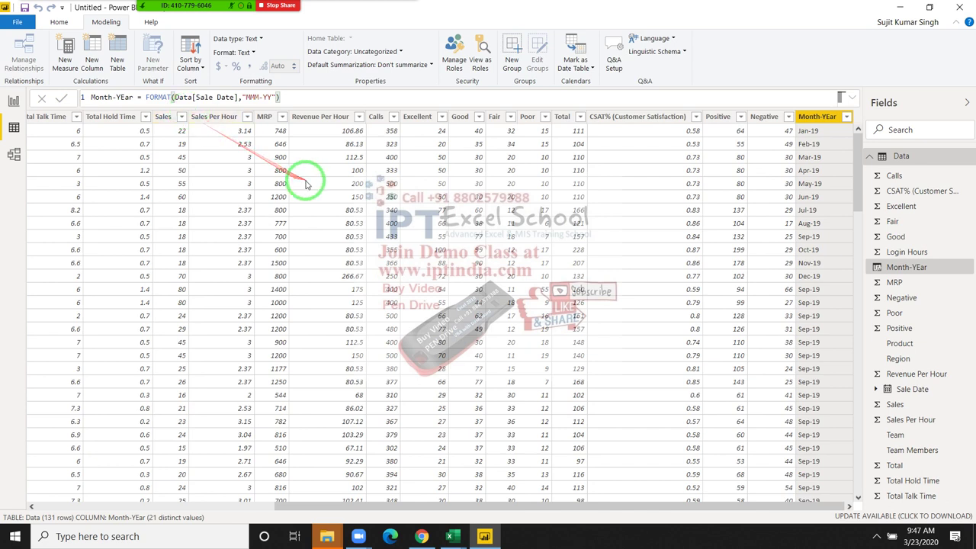
# Chart Sales by Month-YEar as a column chart on the report page and enlarge it
pyautogui.click(14, 100)
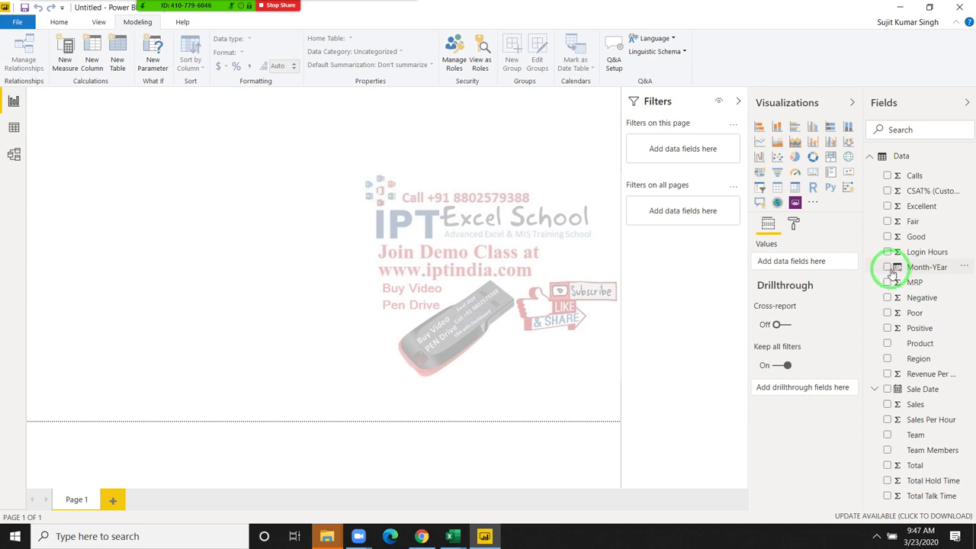
pyautogui.click(888, 268)
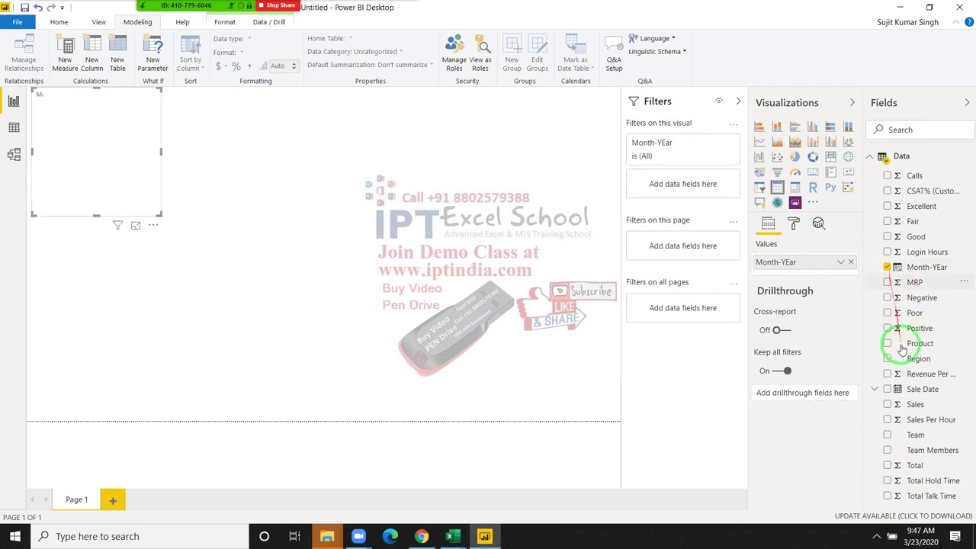
pyautogui.click(887, 406)
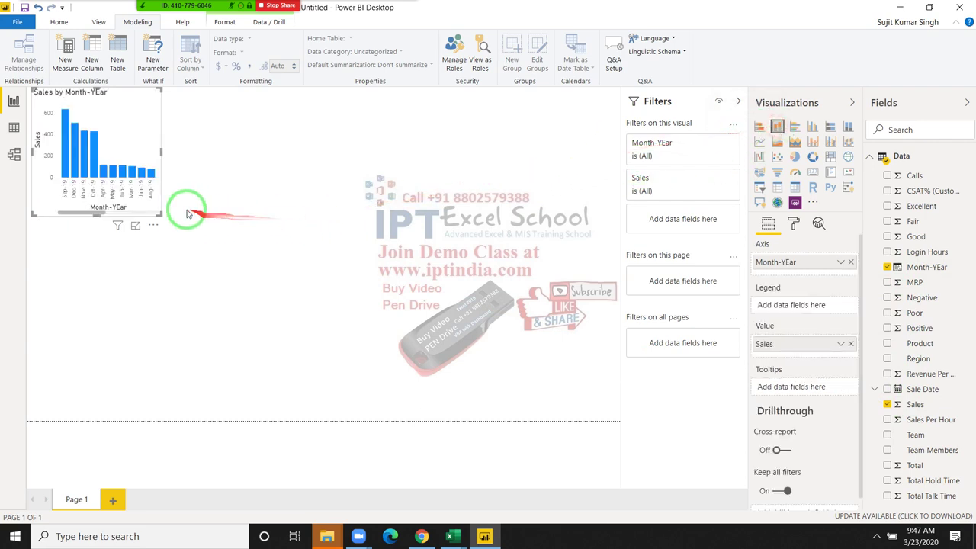
pyautogui.moveTo(161, 215)
pyautogui.mouseDown()
pyautogui.moveTo(418, 316)
pyautogui.moveTo(487, 370)
pyautogui.mouseUp()
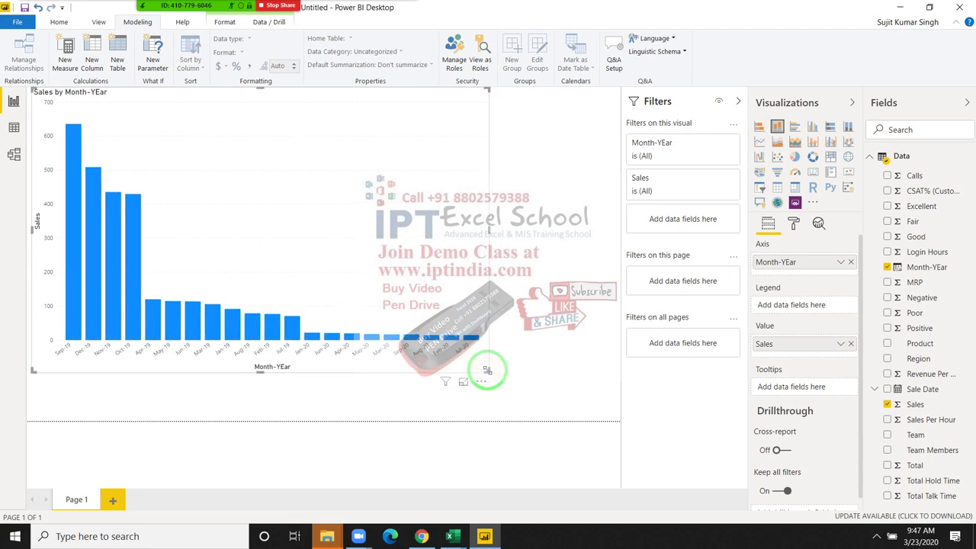
pyautogui.moveTo(290, 347)
pyautogui.mouseDown()
pyautogui.moveTo(114, 192)
pyautogui.moveTo(161, 297)
pyautogui.moveTo(468, 328)
pyautogui.moveTo(45, 149)
pyautogui.moveTo(16, 109)
pyautogui.mouseUp()
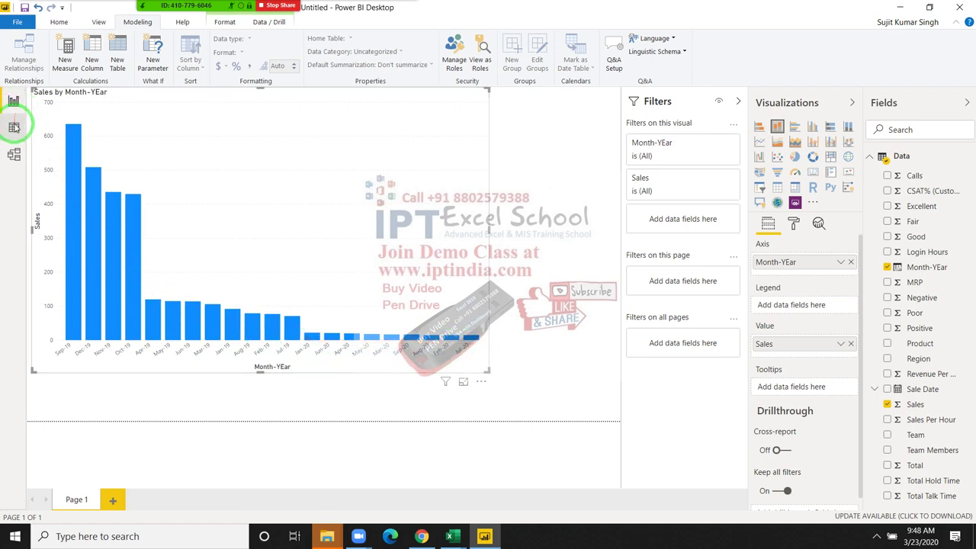
# In the Data view, inspect the Excellent, Poor, Total and Calls columns
pyautogui.click(14, 129)
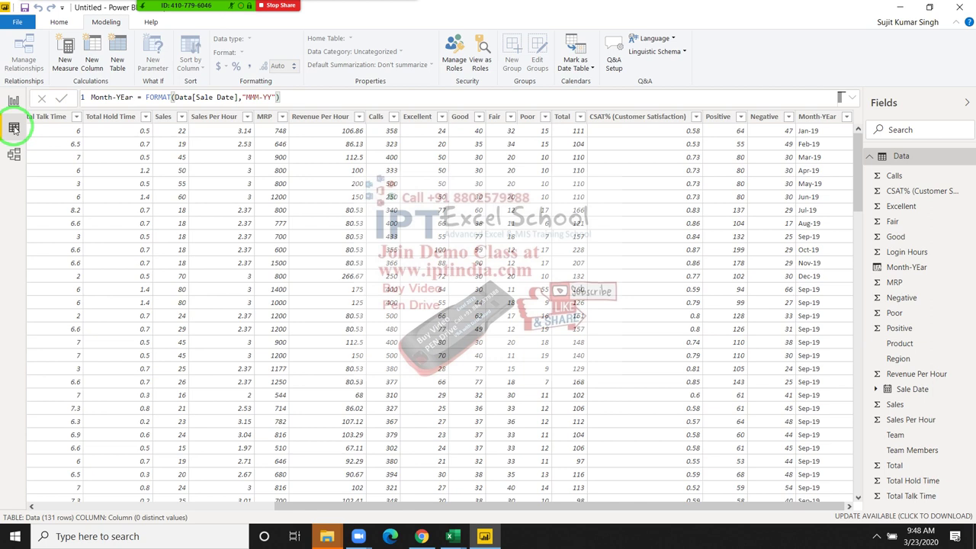
pyautogui.click(423, 118)
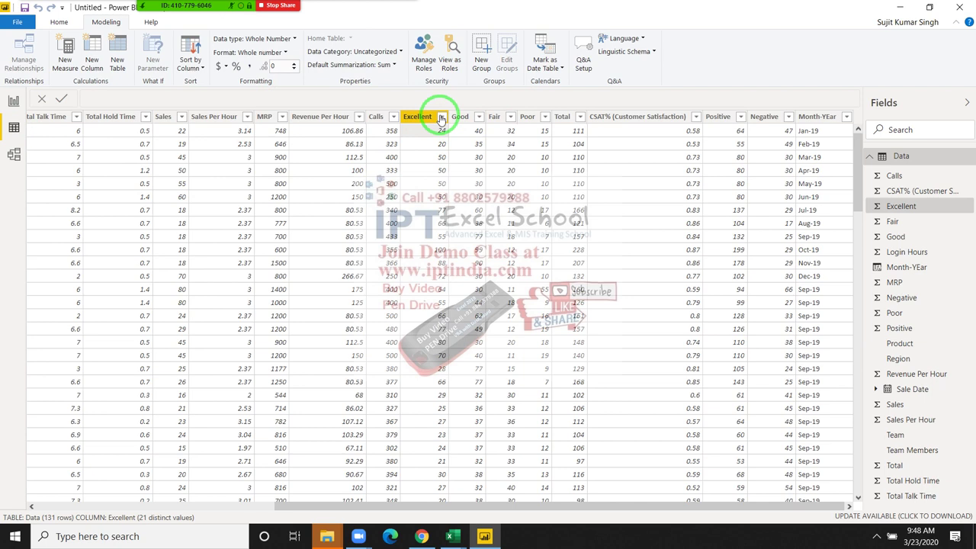
pyautogui.click(440, 118)
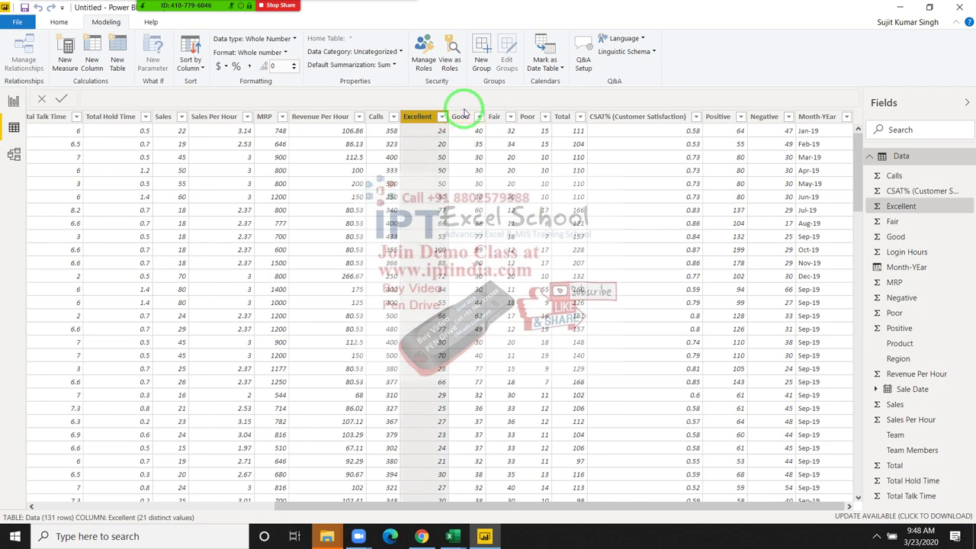
pyautogui.click(525, 120)
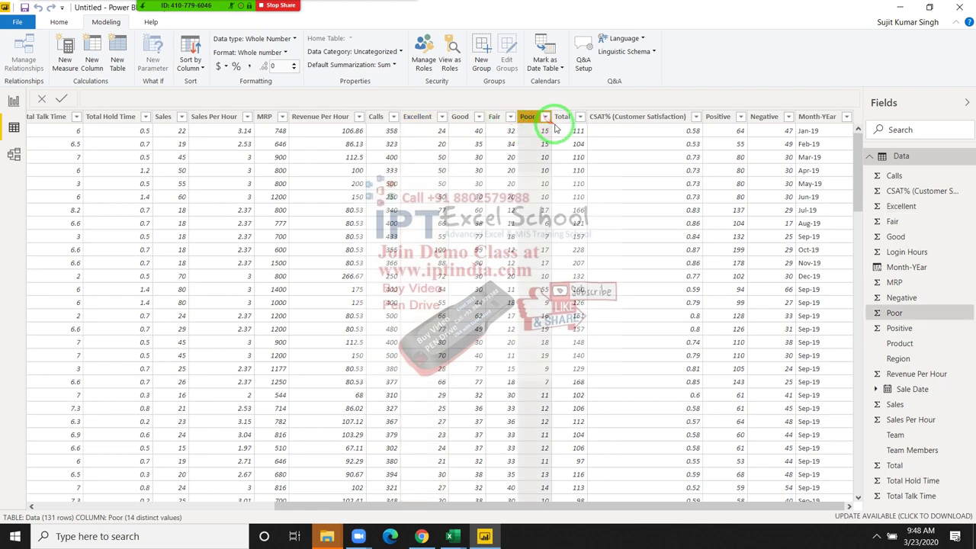
pyautogui.click(564, 122)
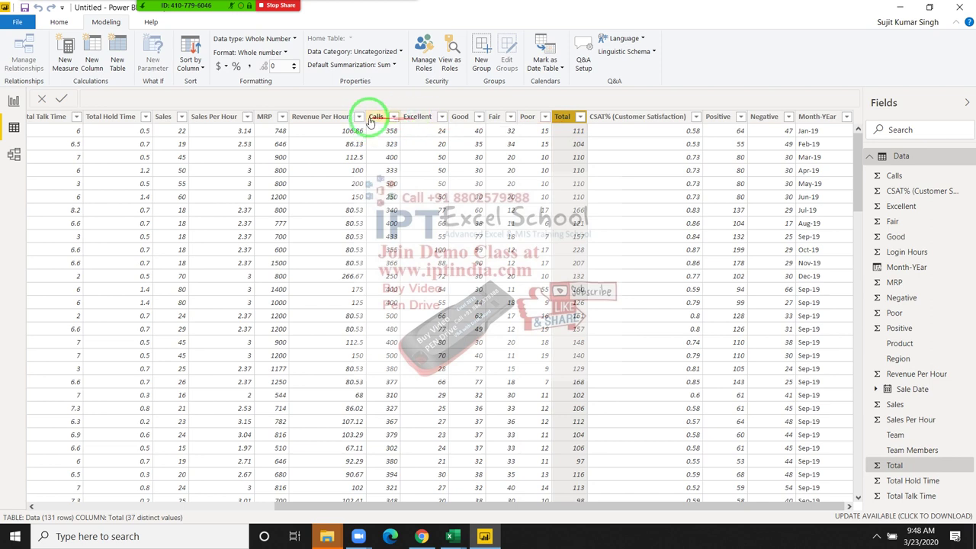
pyautogui.click(376, 118)
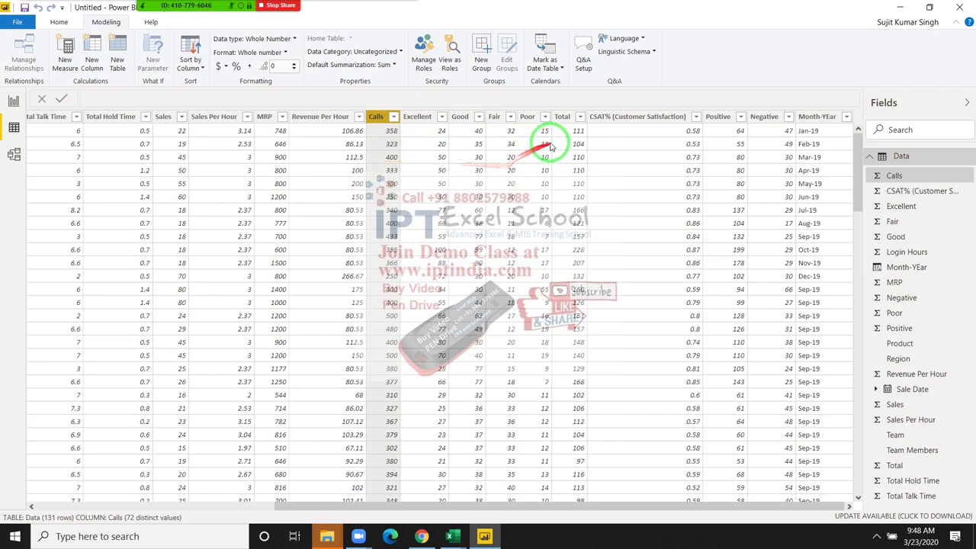
pyautogui.click(564, 119)
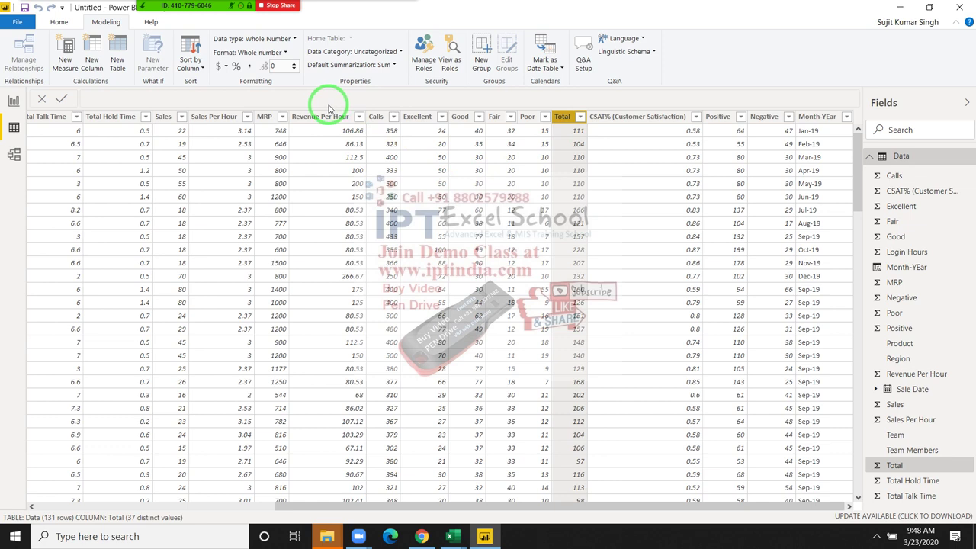
pyautogui.click(65, 11)
pyautogui.click(37, 21)
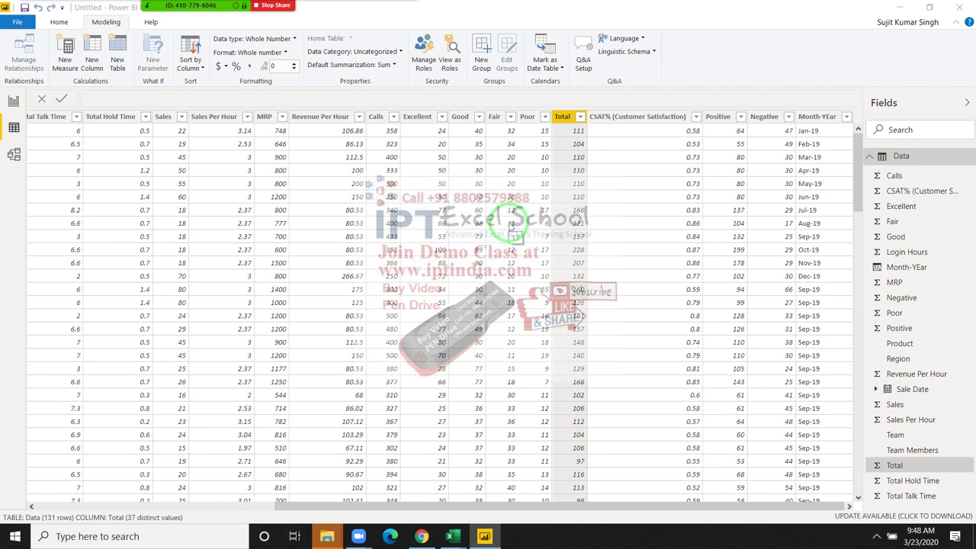
pyautogui.click(608, 509)
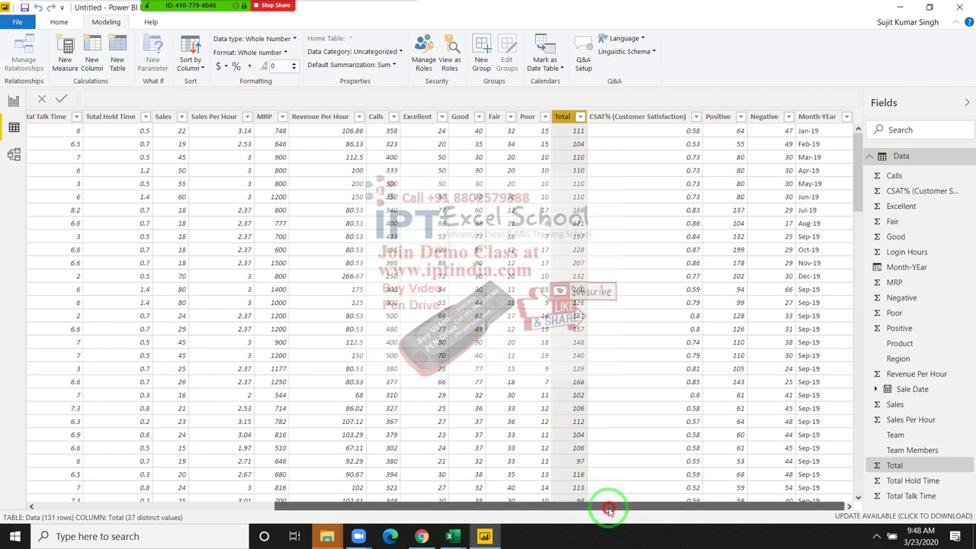
# Check the Month-YEar column's formula and go back to the report chart
pyautogui.click(814, 135)
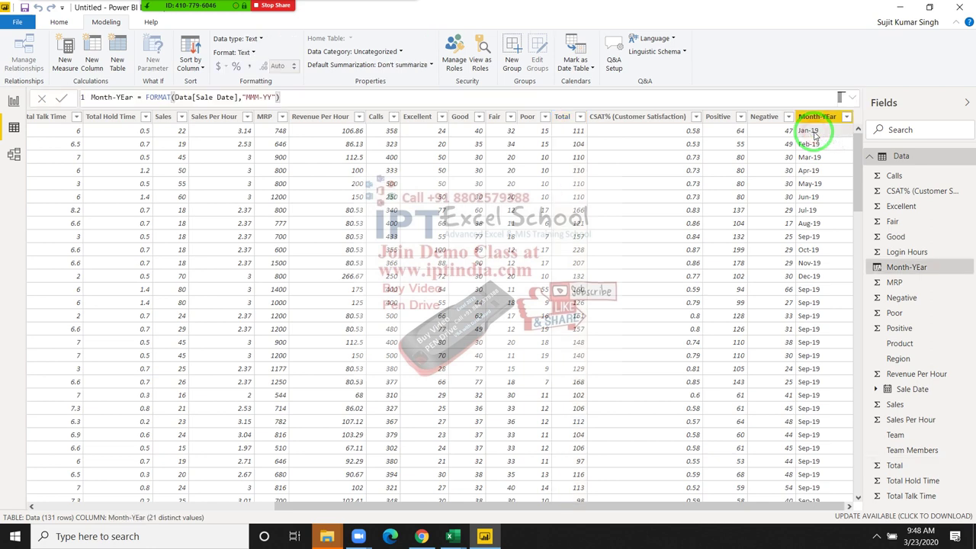
pyautogui.click(814, 122)
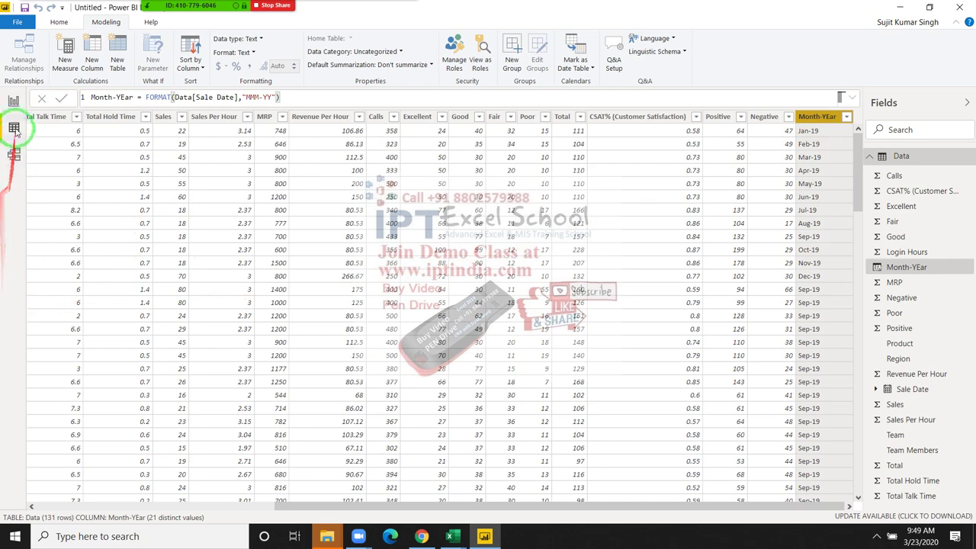
pyautogui.click(13, 103)
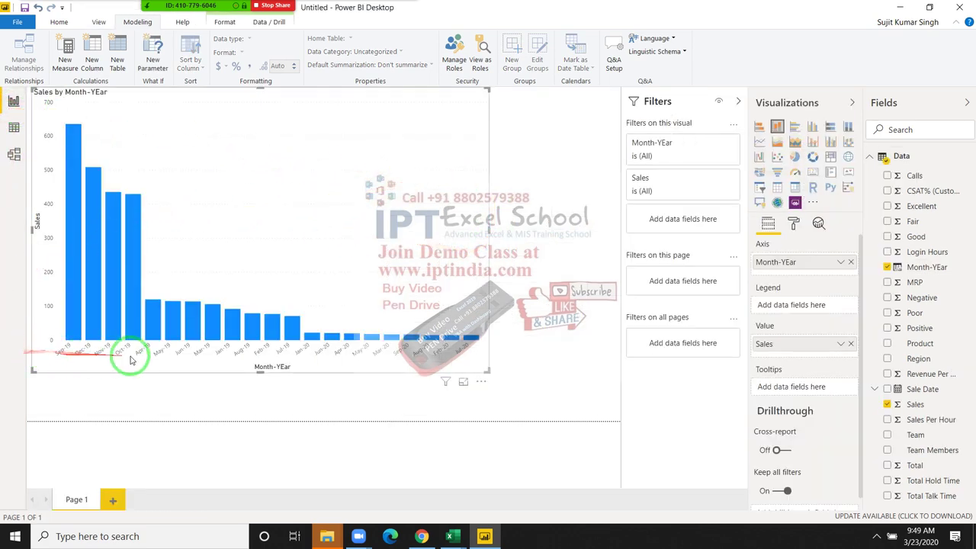
# Delete the Sales by Month-YEar chart and return to the Data table grid
pyautogui.click(232, 366)
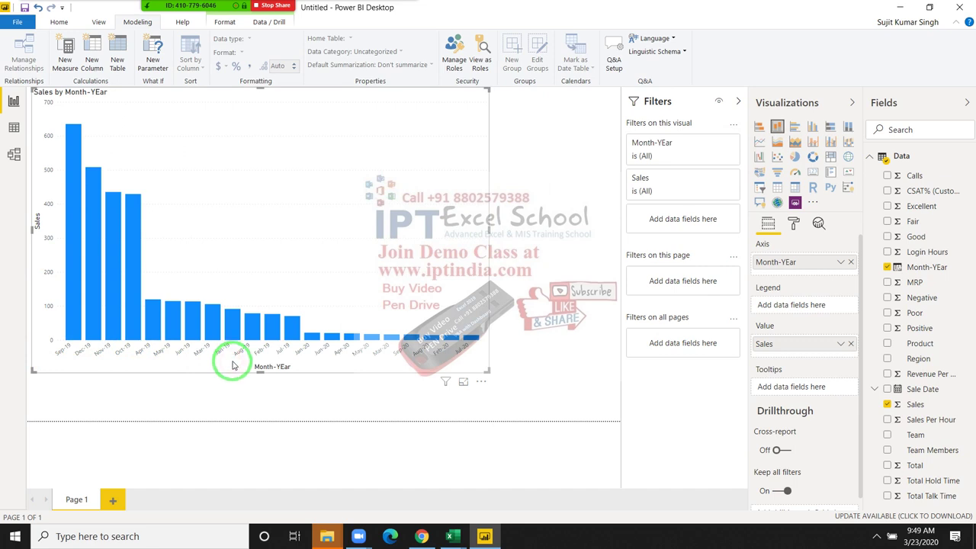
pyautogui.press('Delete')
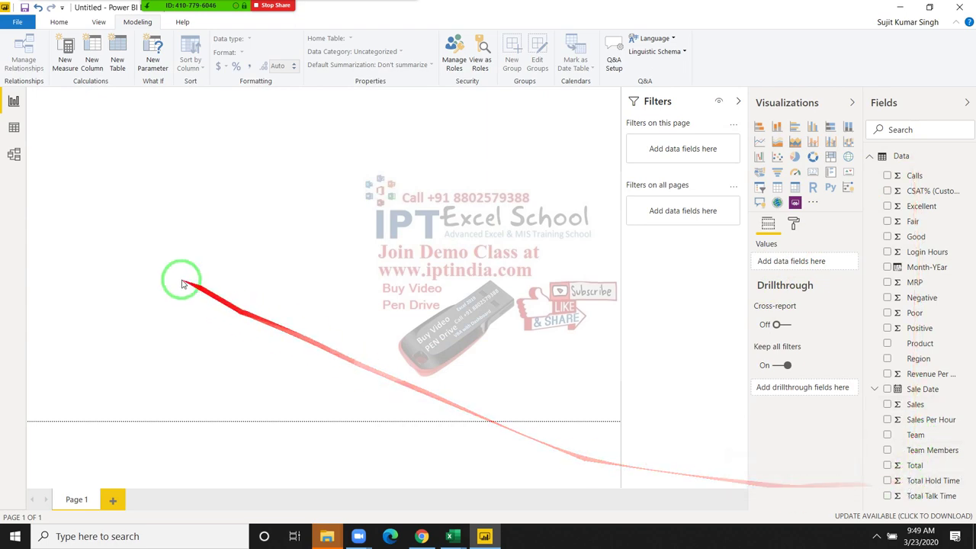
pyautogui.click(15, 130)
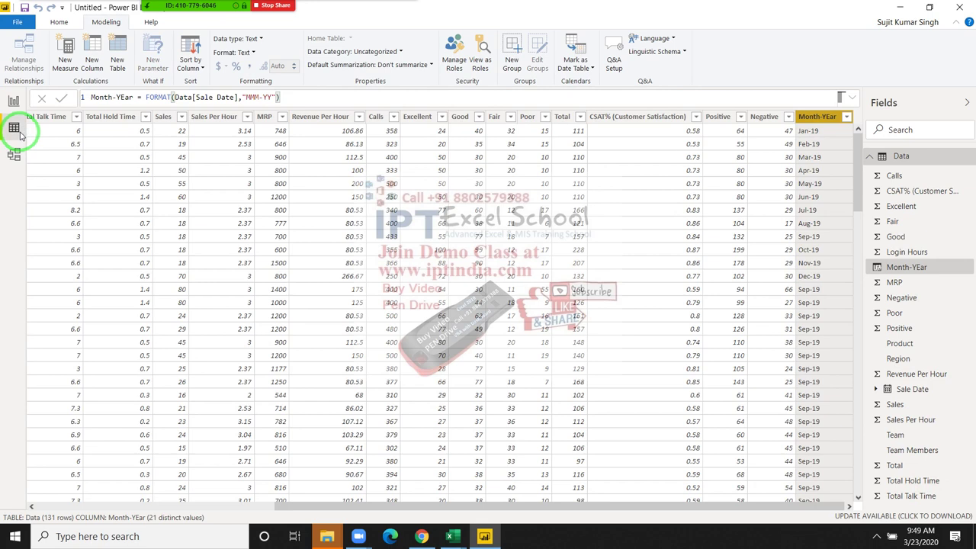
pyautogui.click(383, 120)
pyautogui.moveTo(384, 126); pyautogui.dragTo(280, 156)
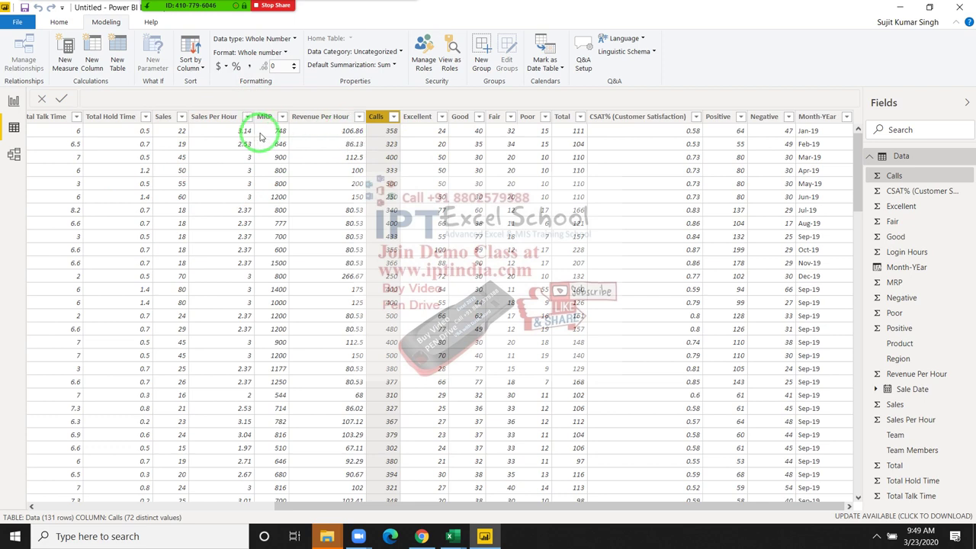
pyautogui.click(183, 134)
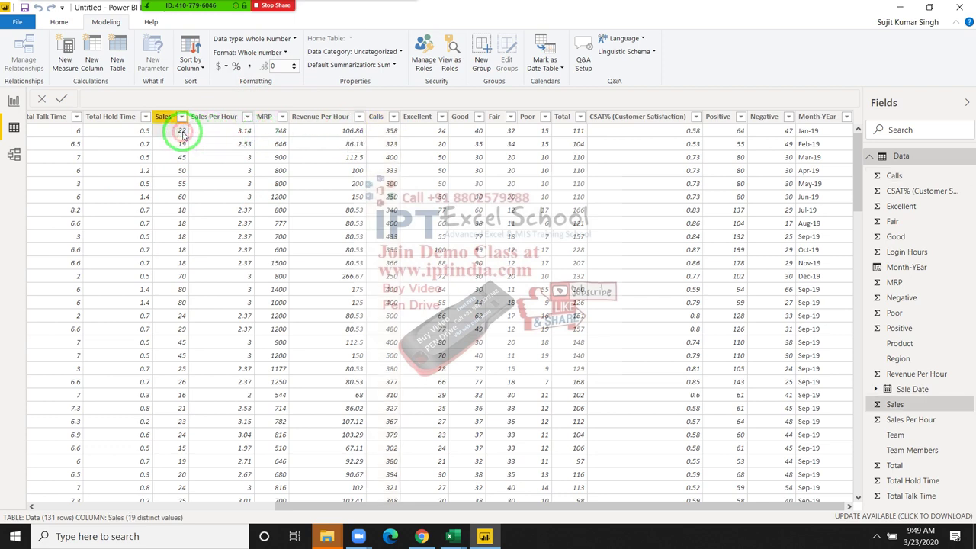
pyautogui.moveTo(183, 134); pyautogui.dragTo(381, 134)
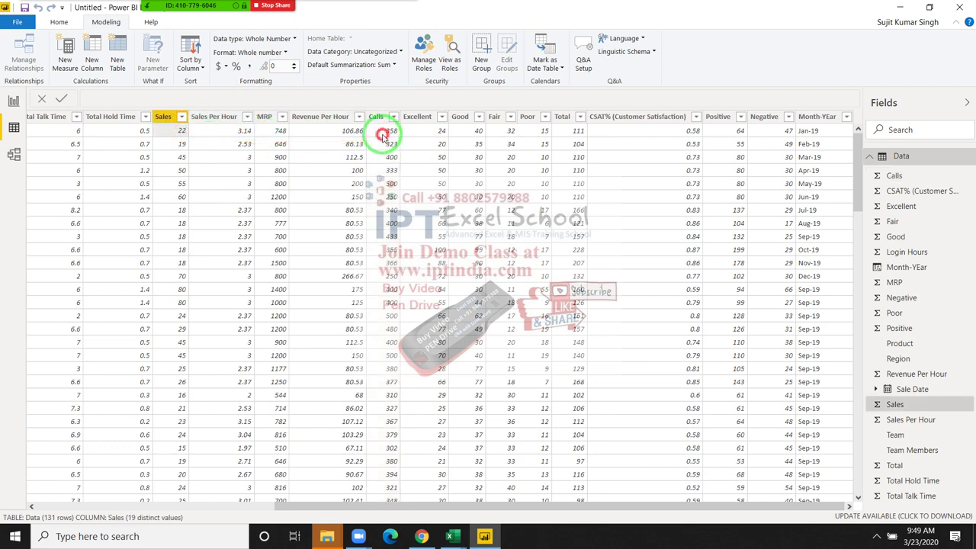
pyautogui.click(383, 136)
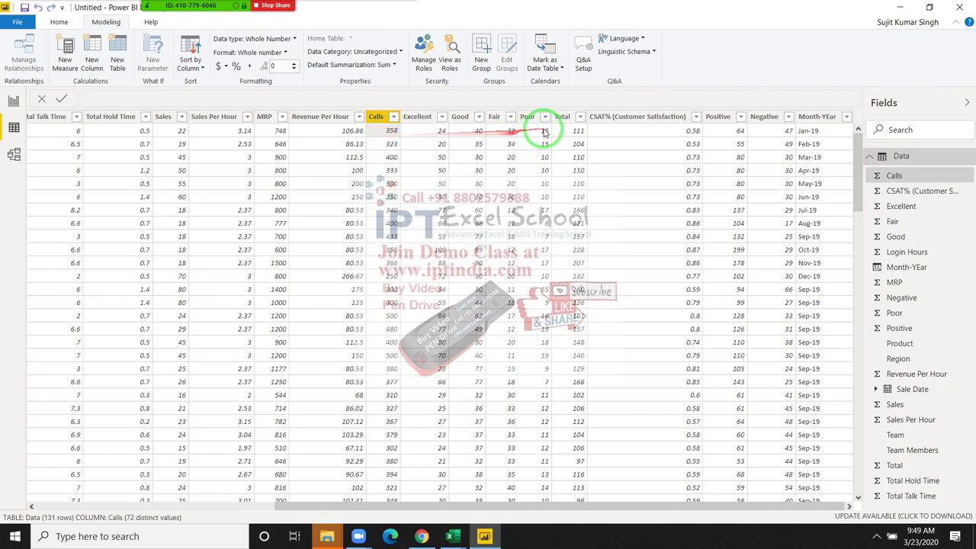
pyautogui.click(562, 136)
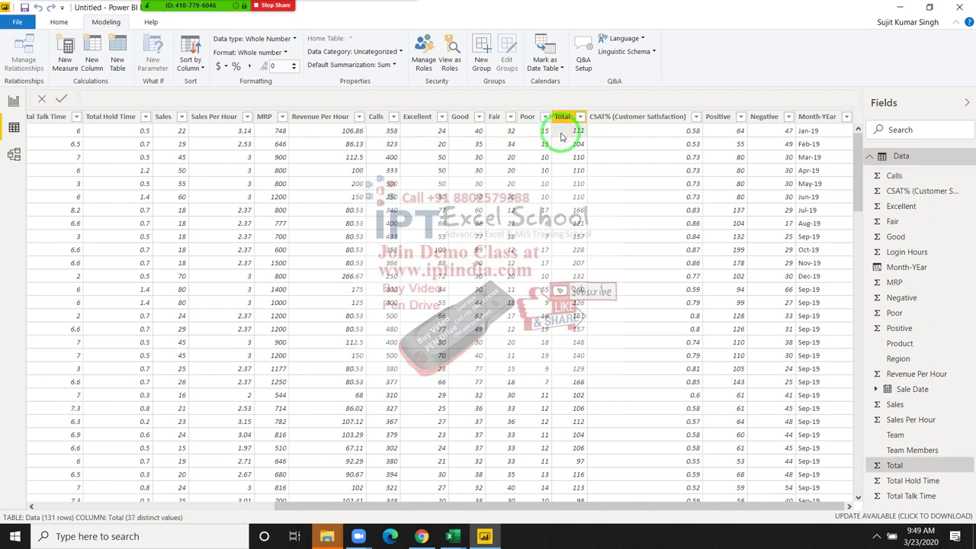
pyautogui.click(425, 130)
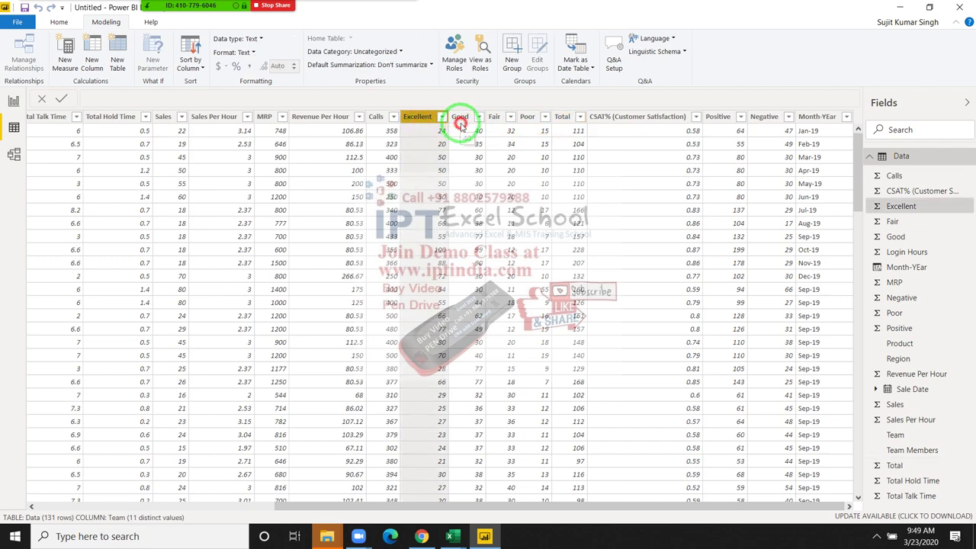
pyautogui.press('Home')
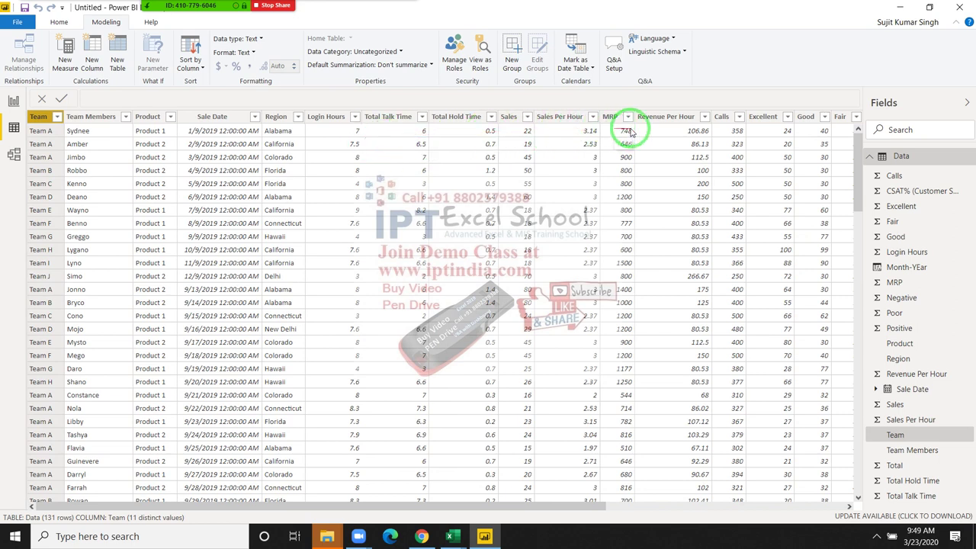
pyautogui.click(725, 131)
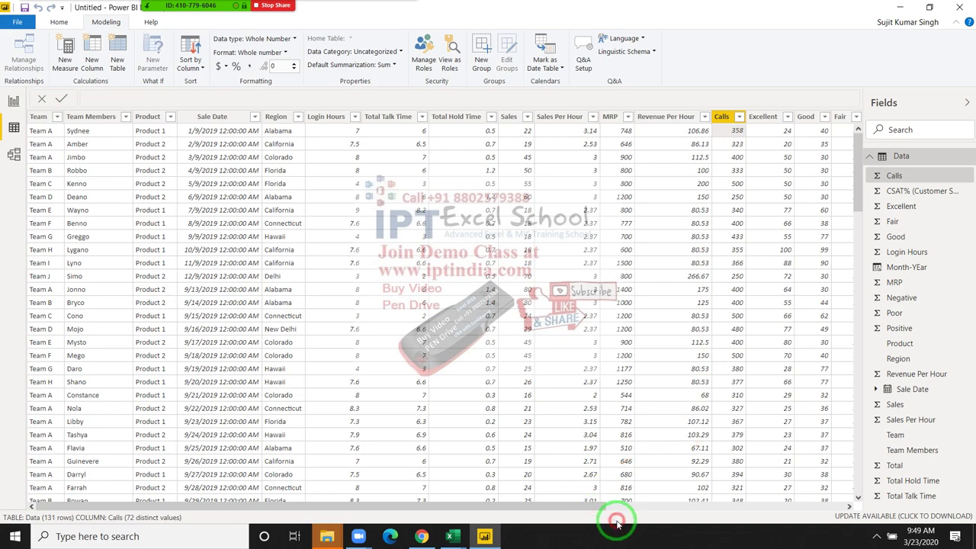
pyautogui.click(847, 506)
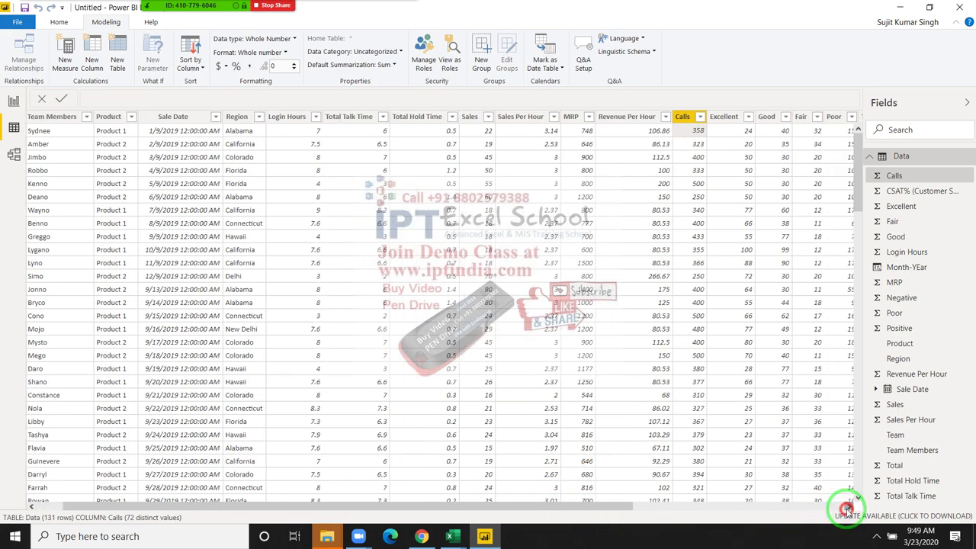
pyautogui.click(847, 506)
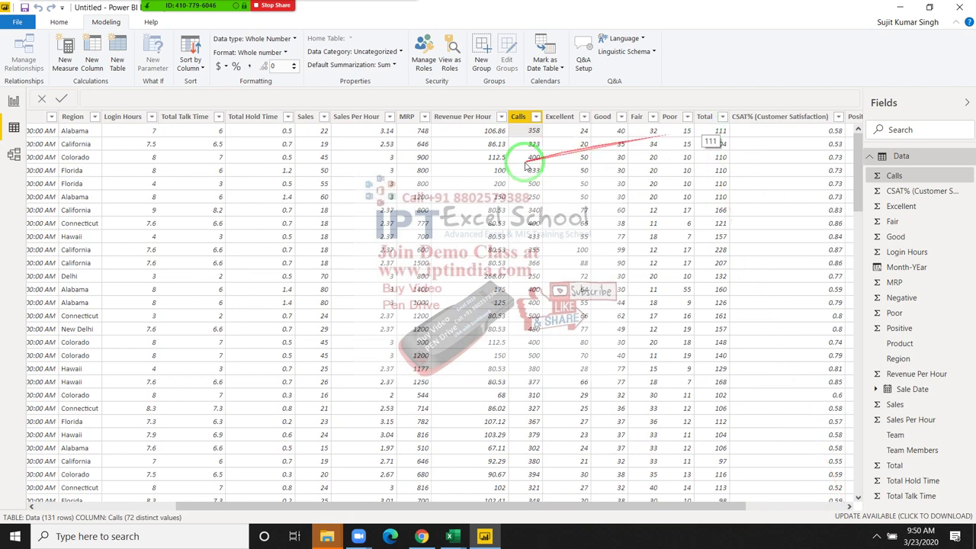
pyautogui.click(720, 131)
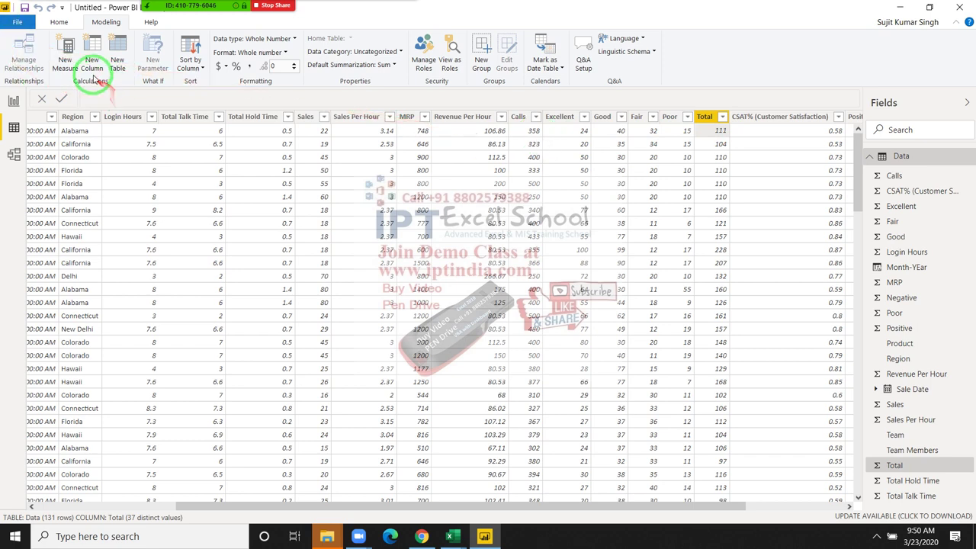
# Add a new calculated column to the Data table and name it QCRate
pyautogui.click(59, 21)
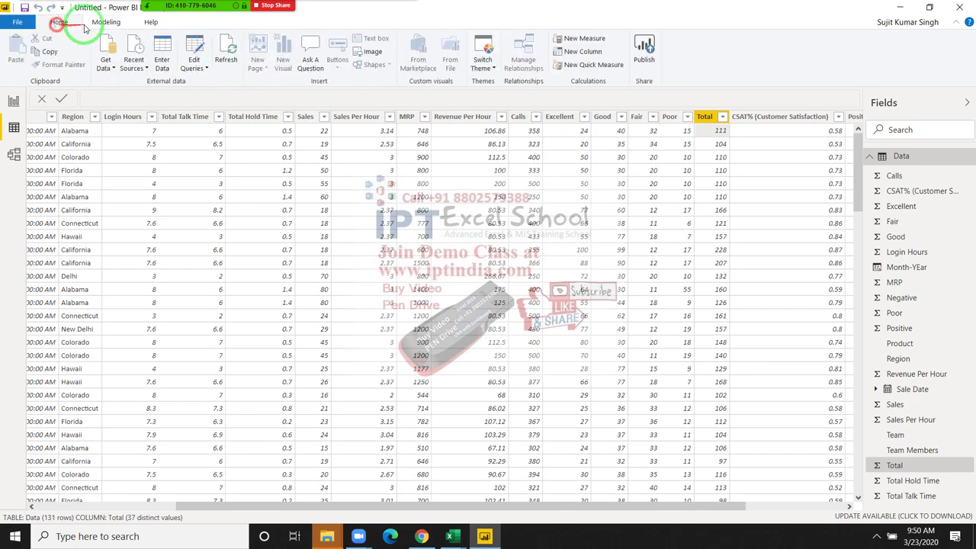
pyautogui.click(106, 23)
pyautogui.click(92, 48)
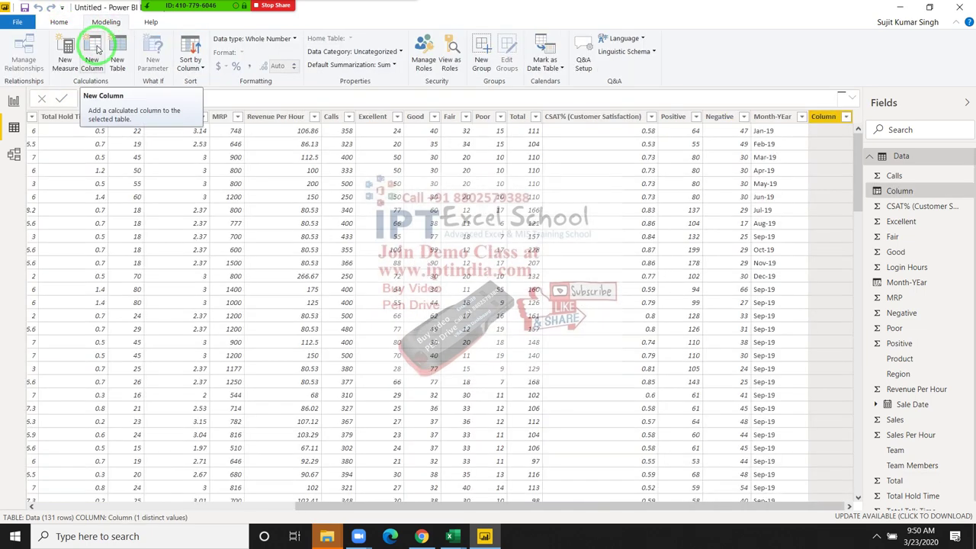
pyautogui.doubleClick(98, 99)
pyautogui.doubleClick(98, 100)
pyautogui.write('QCRate =')
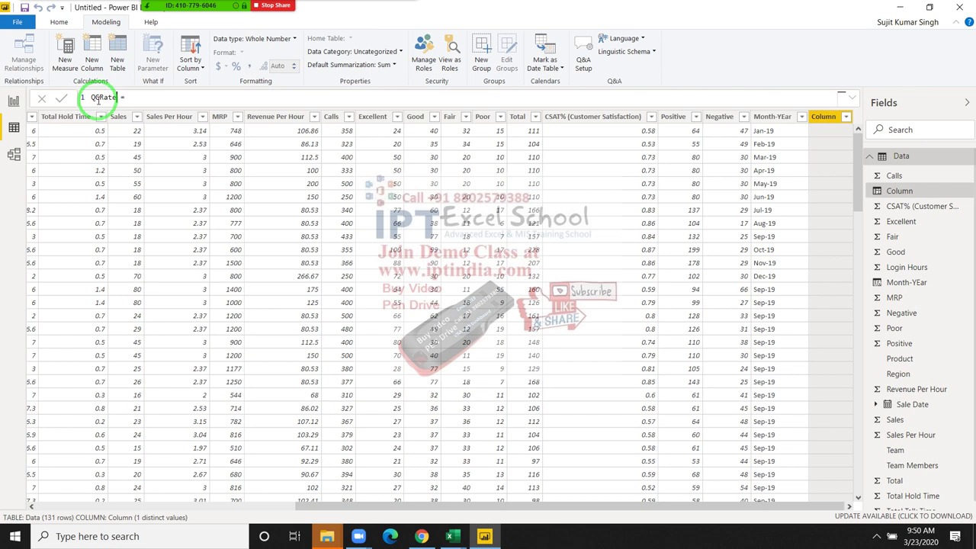
# Define QCRate as Data[Total]/Data[Calls] and commit the formula
pyautogui.click(180, 98)
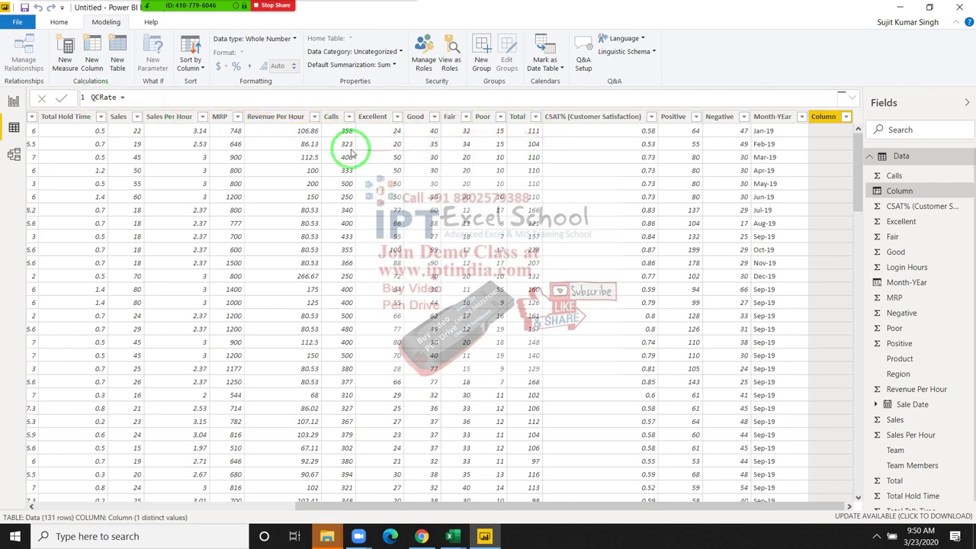
pyautogui.write('tota')
pyautogui.press('Up')
pyautogui.press('Up')
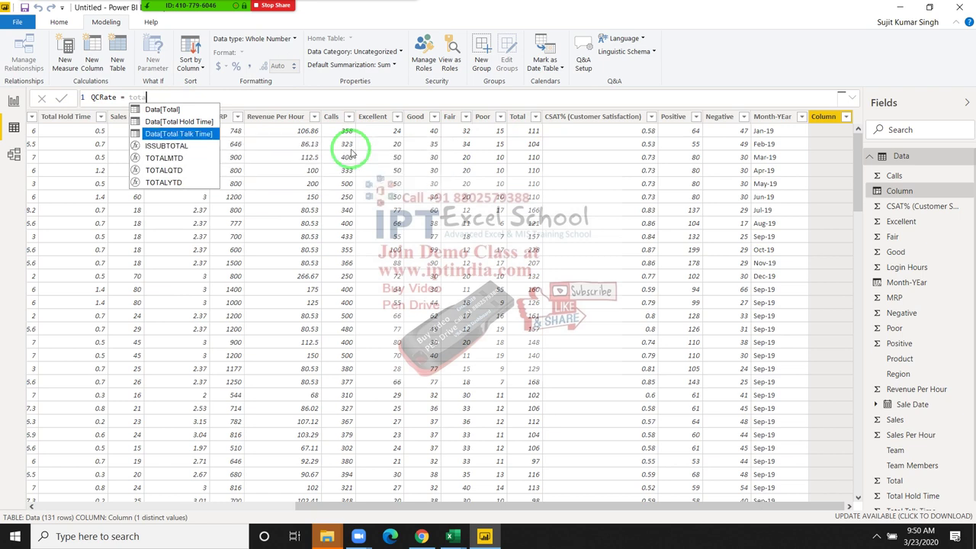
pyautogui.press('Up')
pyautogui.press('Up')
pyautogui.press('Tab')
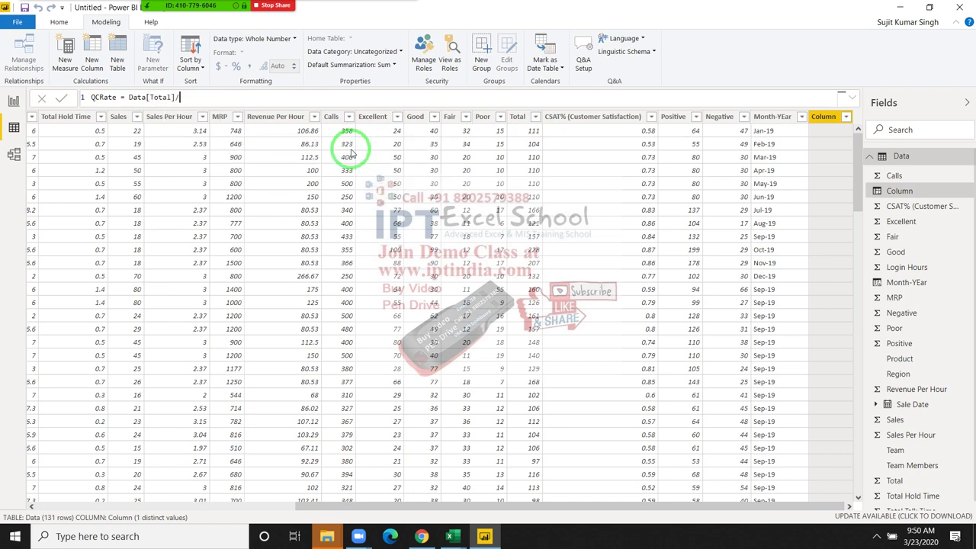
pyautogui.write('ca')
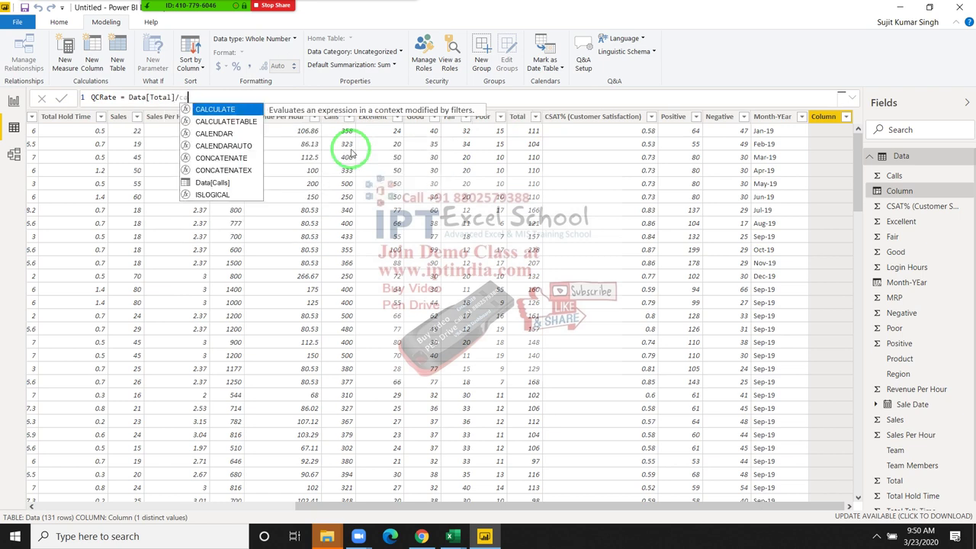
pyautogui.write('a')
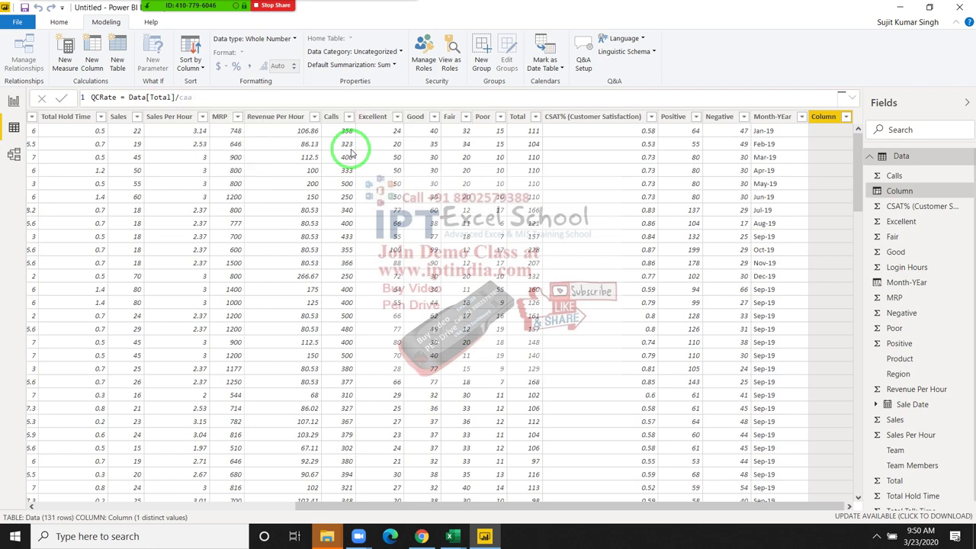
pyautogui.press('BackSpace')
pyautogui.write('ll')
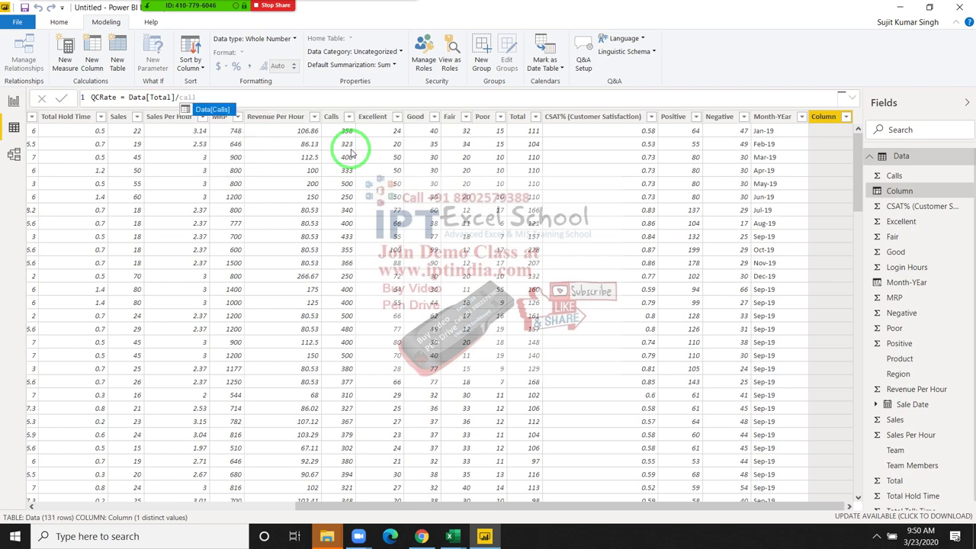
pyautogui.press('Tab')
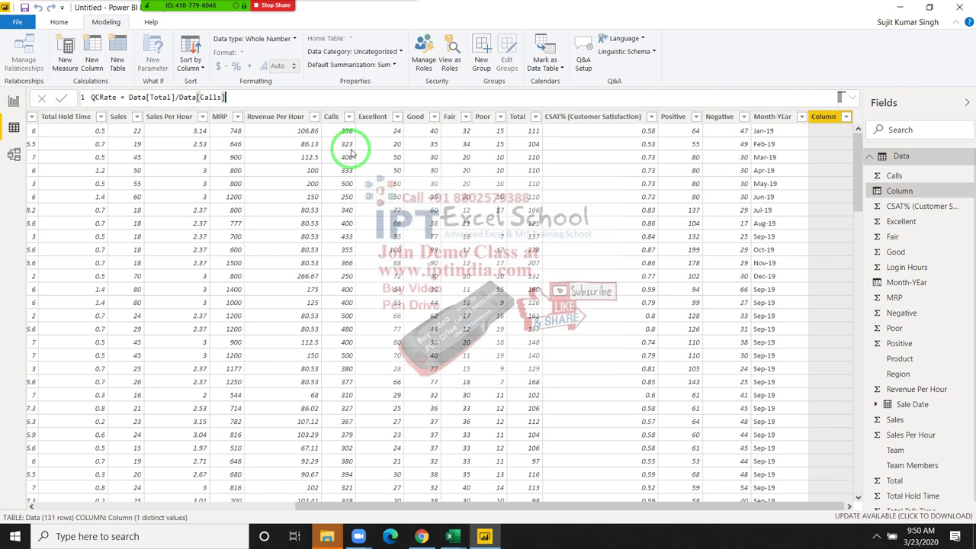
pyautogui.press('Return')
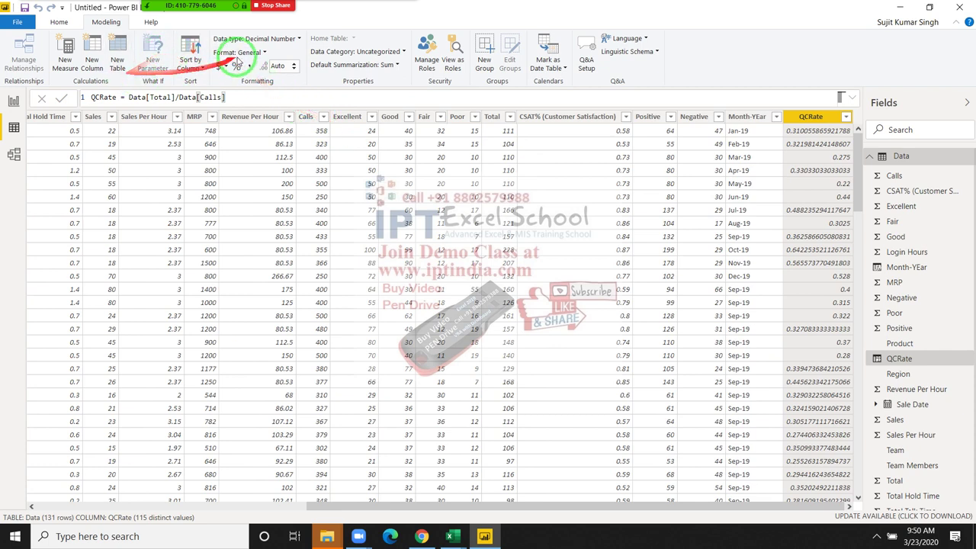
# Format QCRate as a percentage with 2 decimals and return to the report page
pyautogui.click(255, 39)
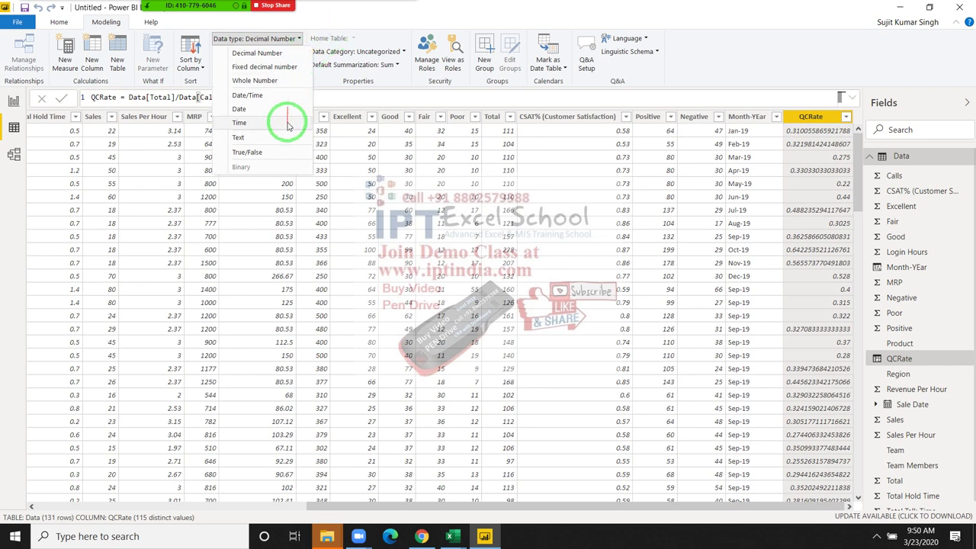
pyautogui.press('Escape')
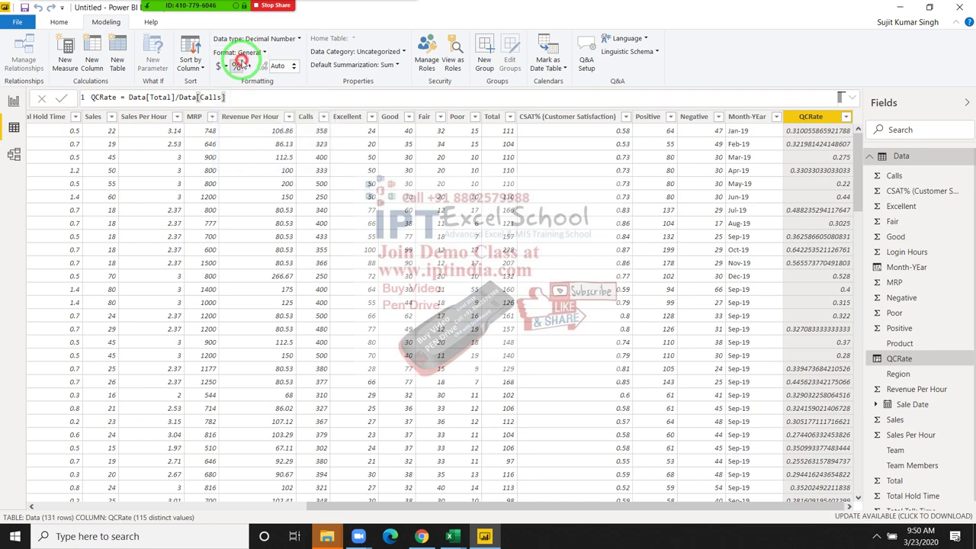
pyautogui.click(238, 66)
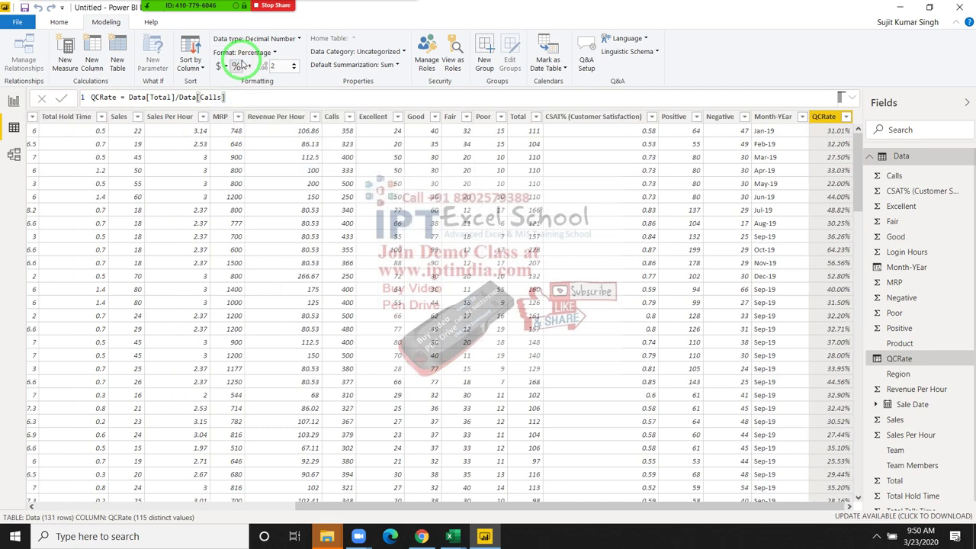
pyautogui.click(12, 105)
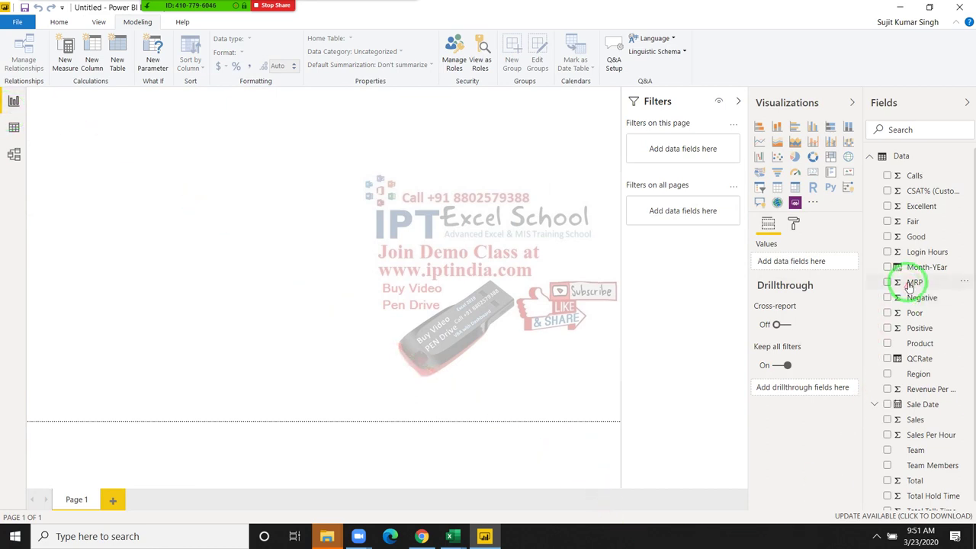
# Build a table of Month-YEar with Average of QCRate, totalling 31.79%, and enlarge it
pyautogui.click(887, 267)
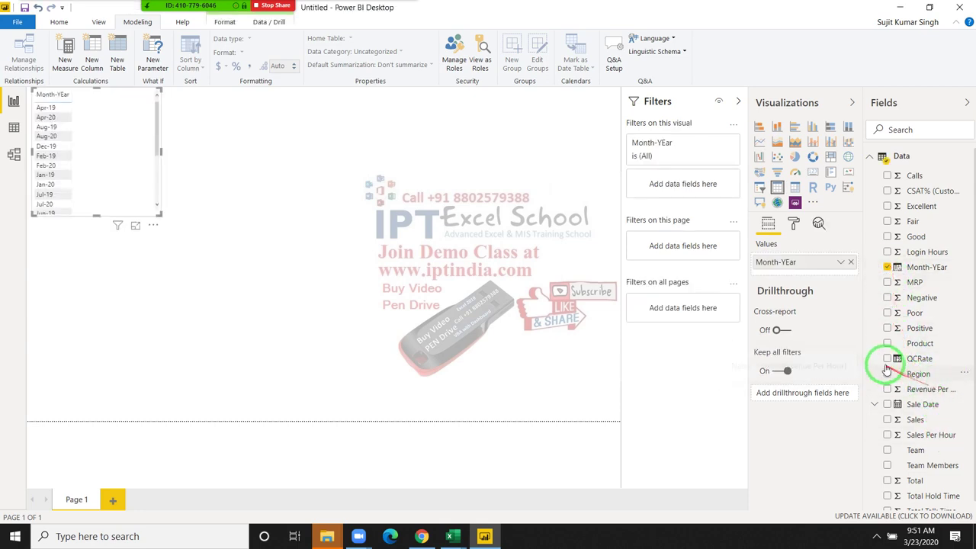
pyautogui.click(887, 359)
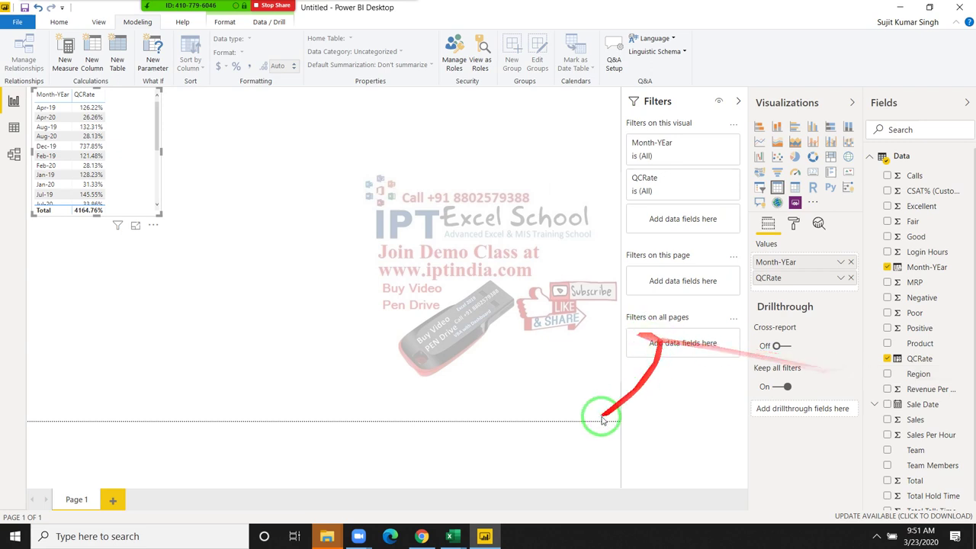
pyautogui.click(90, 107)
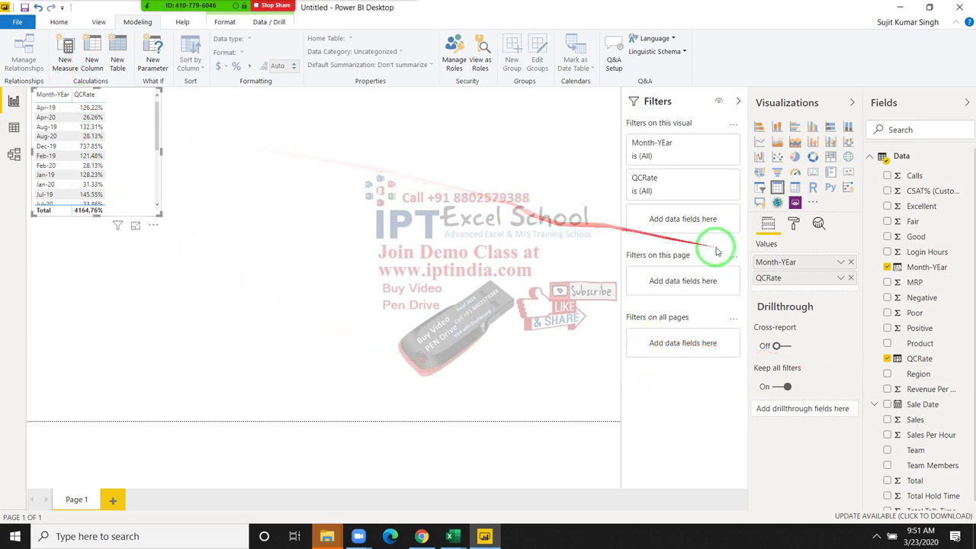
pyautogui.click(837, 281)
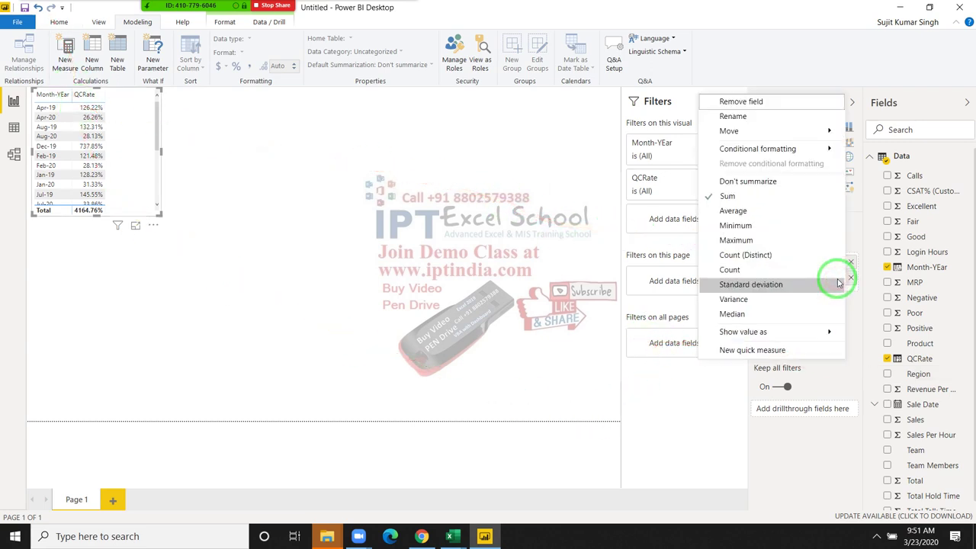
pyautogui.click(734, 210)
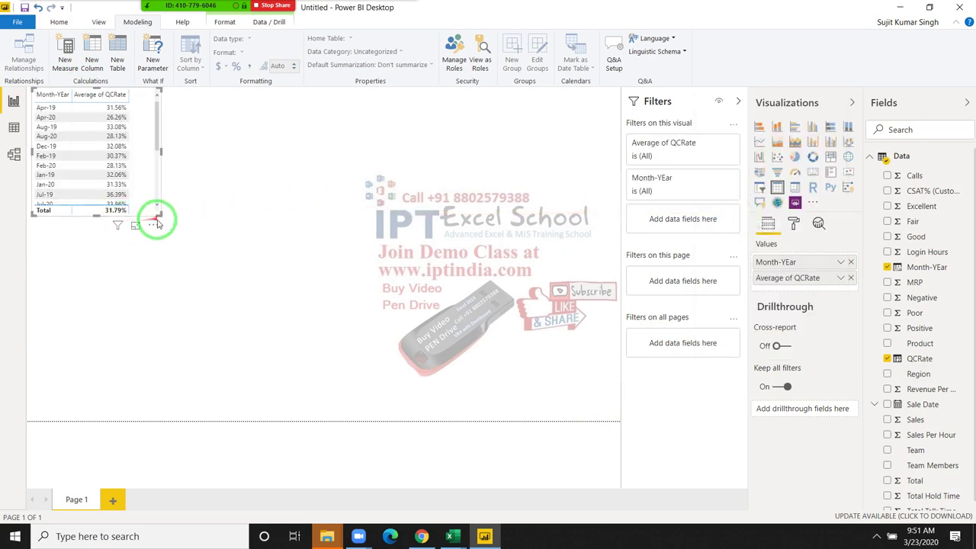
pyautogui.moveTo(158, 219); pyautogui.dragTo(289, 304)
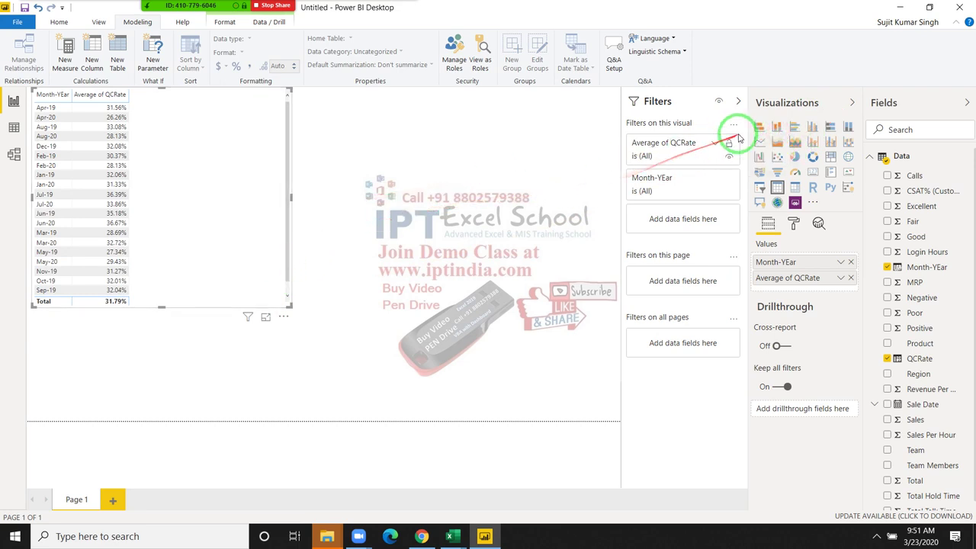
# Convert the QCRate table to a clustered column chart and stretch it across the page
pyautogui.click(777, 126)
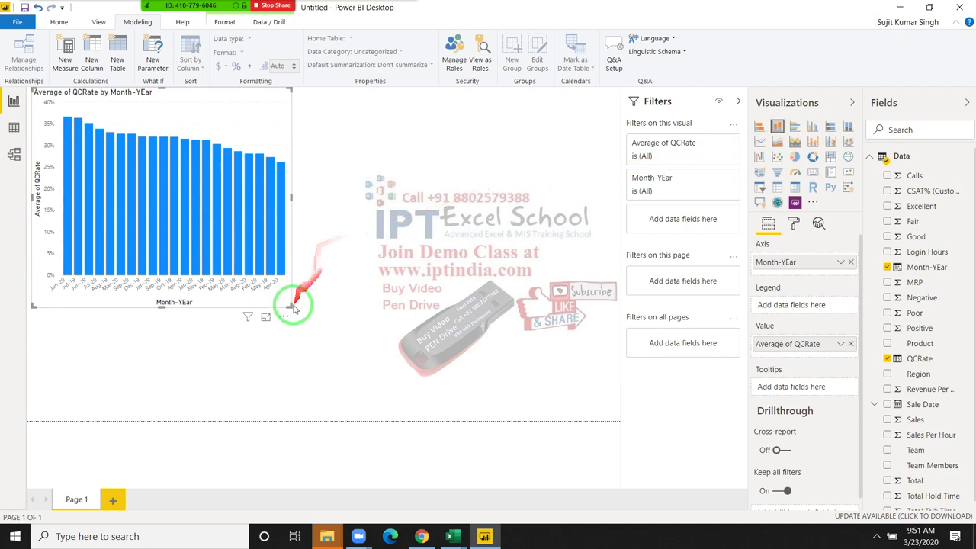
pyautogui.moveTo(293, 307); pyautogui.dragTo(536, 398)
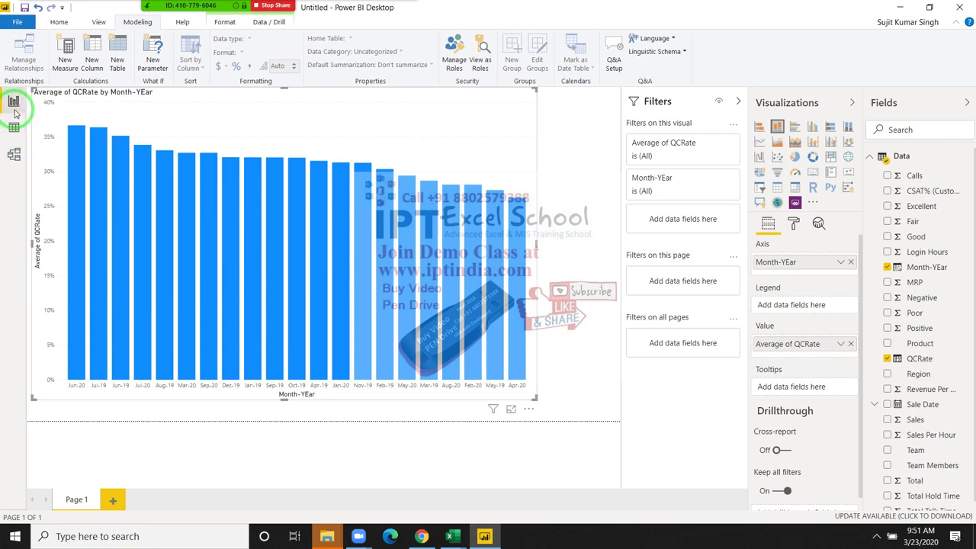
# Return to the Data view and select the QCRate column to show its formula
pyautogui.click(13, 130)
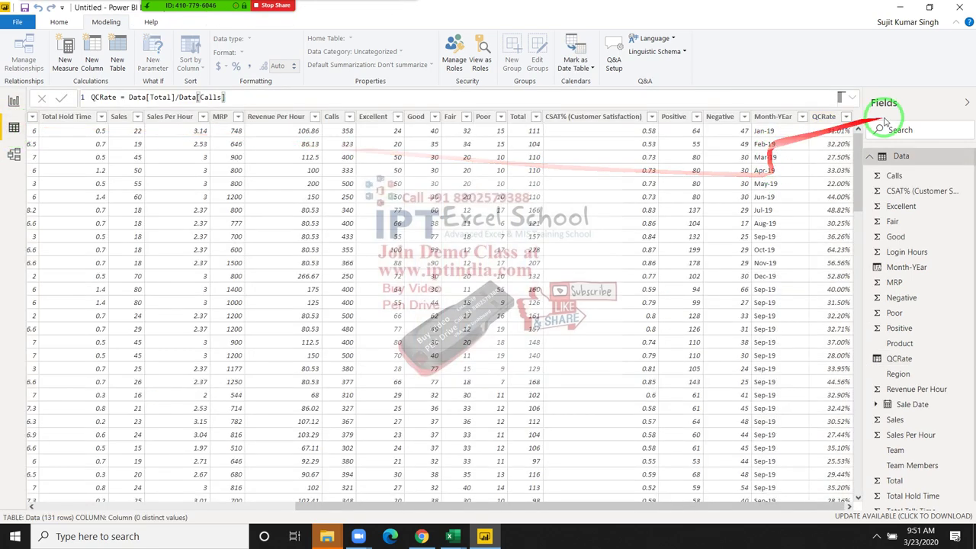
pyautogui.click(838, 121)
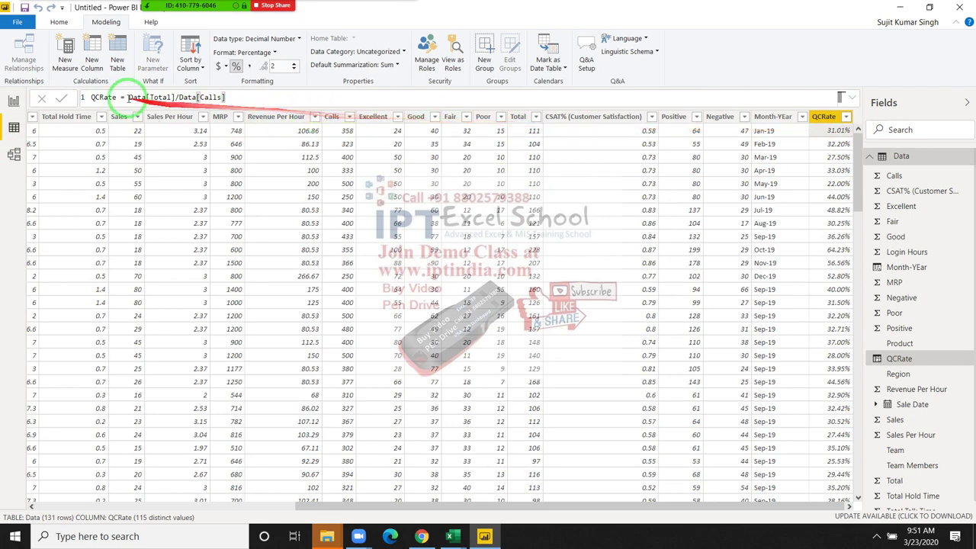
pyautogui.click(95, 52)
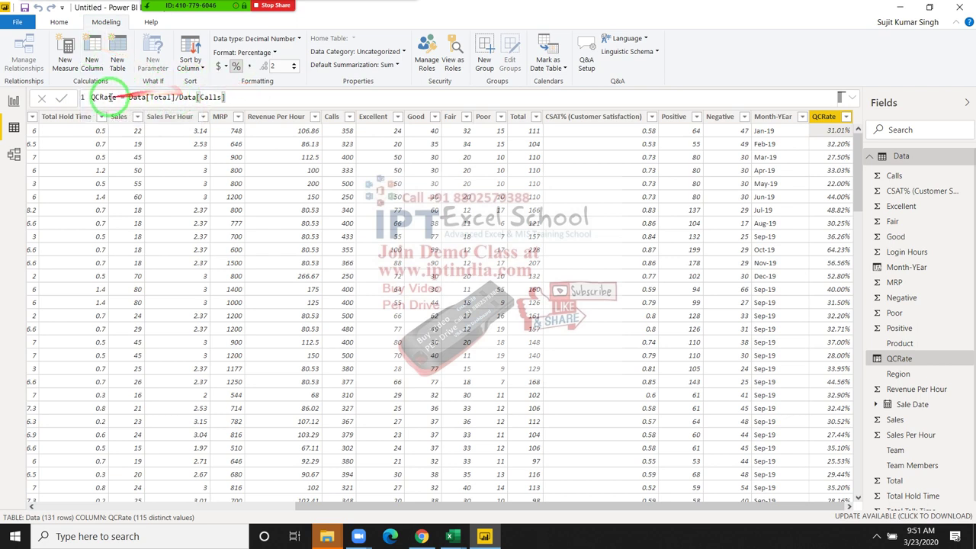
# Highlight QCRate, Data[Total] and /Data[Calls] in the formula bar to explain each part
pyautogui.click(107, 96)
pyautogui.doubleClick(107, 97)
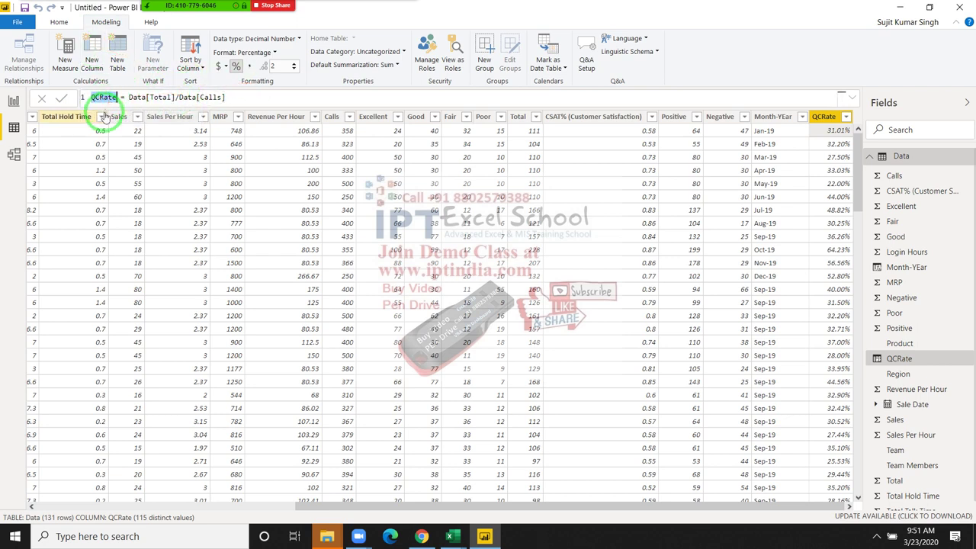
pyautogui.moveTo(128, 97); pyautogui.dragTo(173, 97)
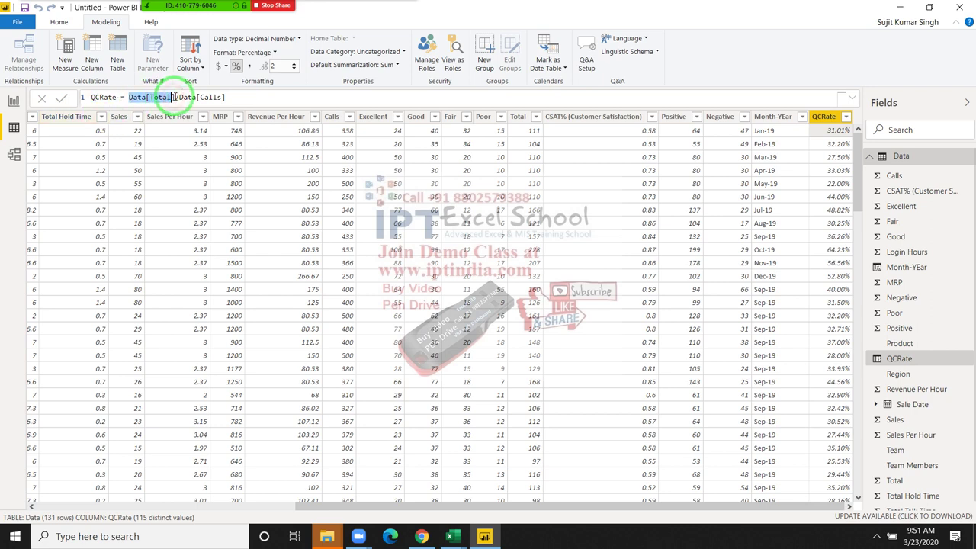
pyautogui.moveTo(176, 97); pyautogui.dragTo(235, 99)
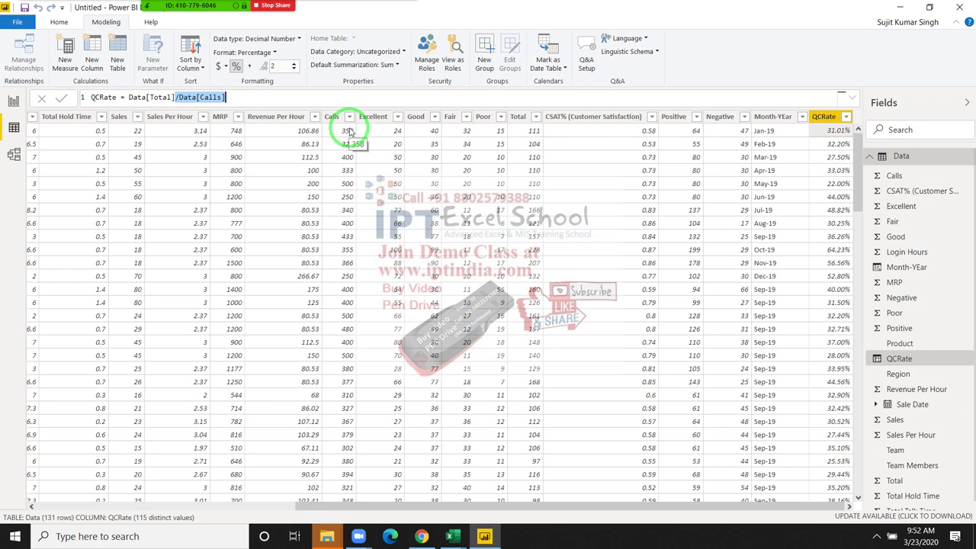
pyautogui.press('End')
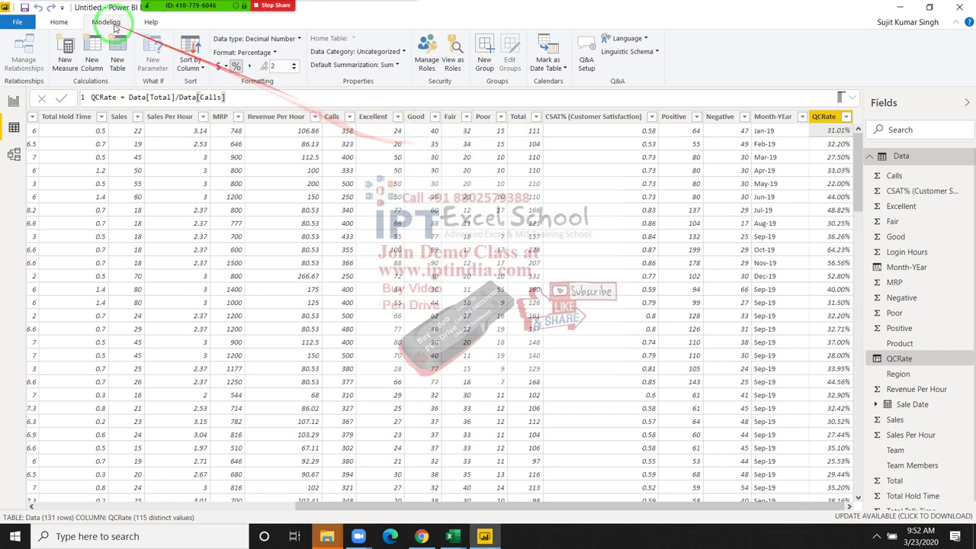
# Create the calculated column ExRate = Data[Excellent]/Data[Total] using IntelliSense column suggestions
pyautogui.click(99, 71)
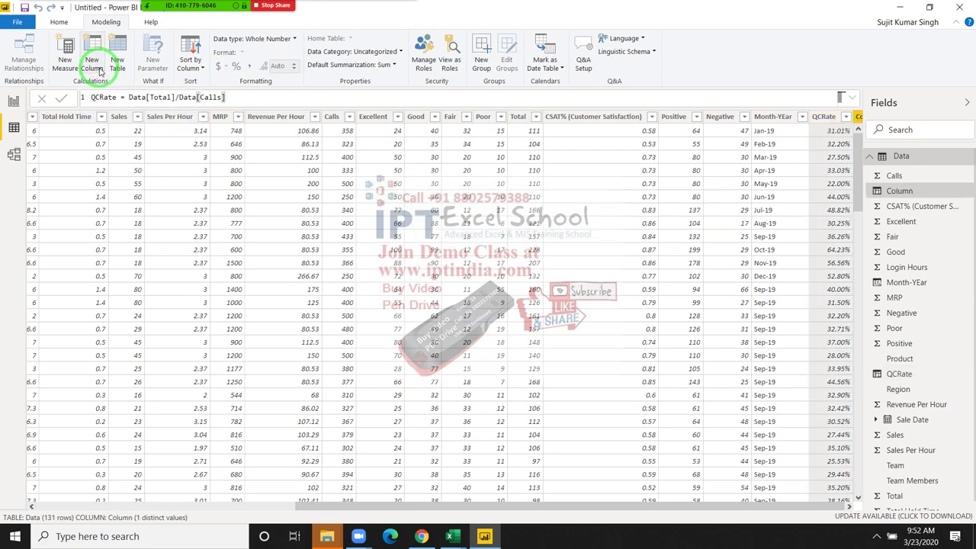
pyautogui.doubleClick(102, 97)
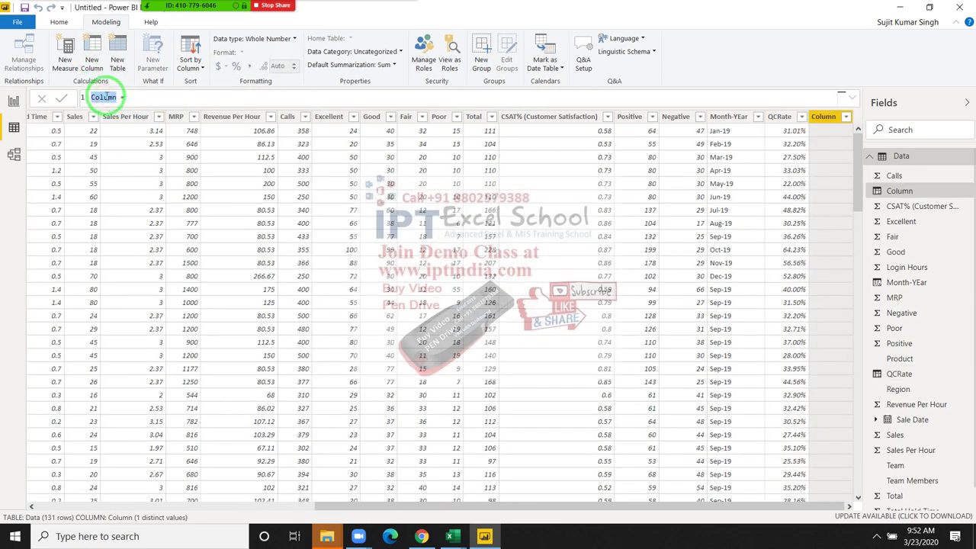
pyautogui.write('E')
pyautogui.write('tre')
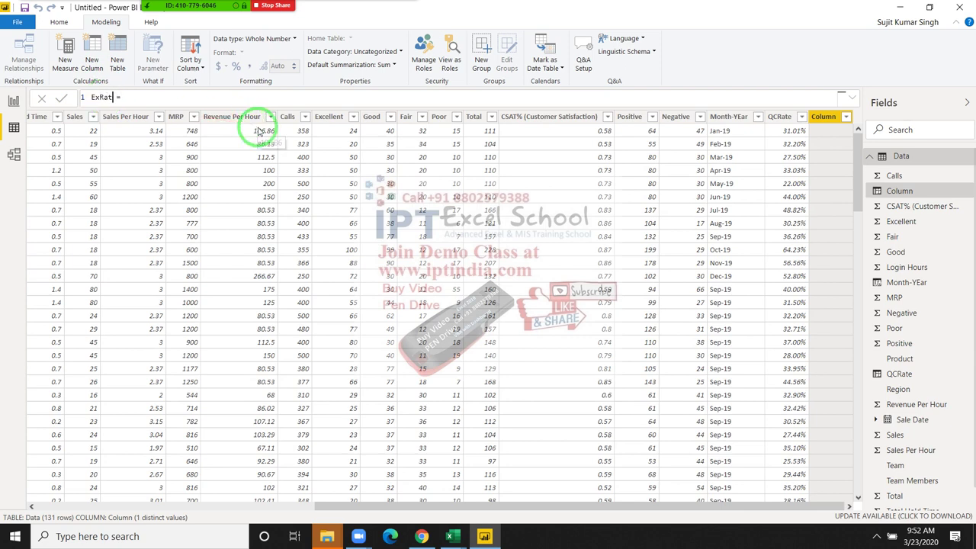
pyautogui.write('e')
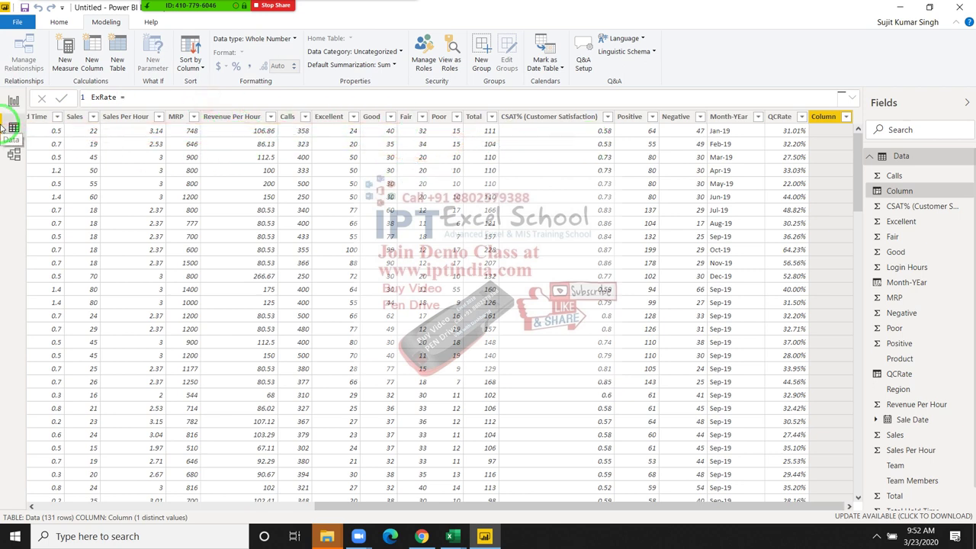
pyautogui.write('ex')
pyautogui.press('Up')
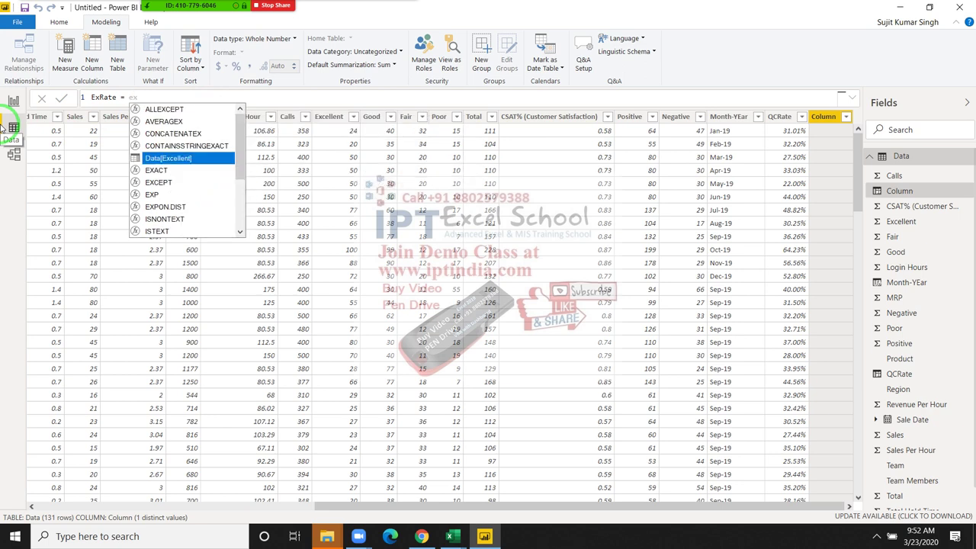
pyautogui.press('Tab')
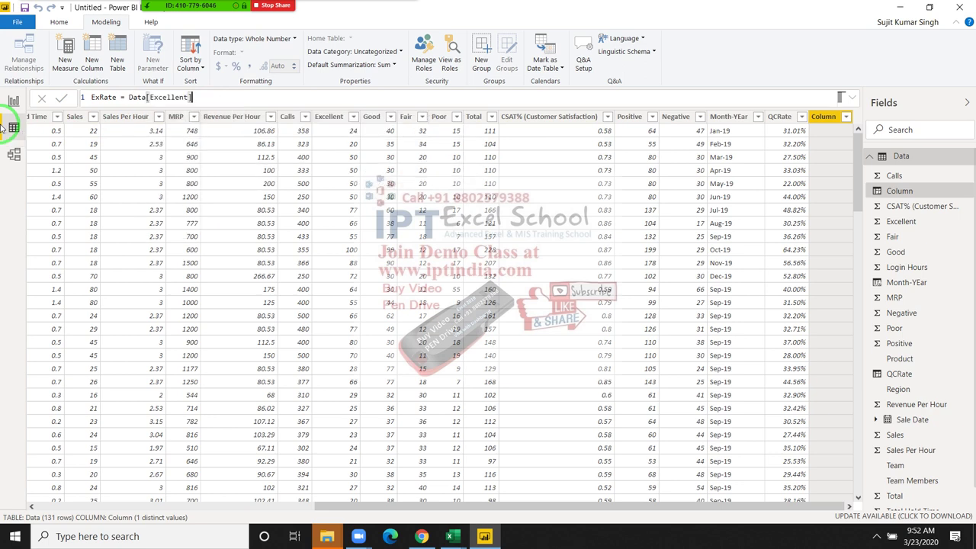
pyautogui.write('/')
pyautogui.write('tot')
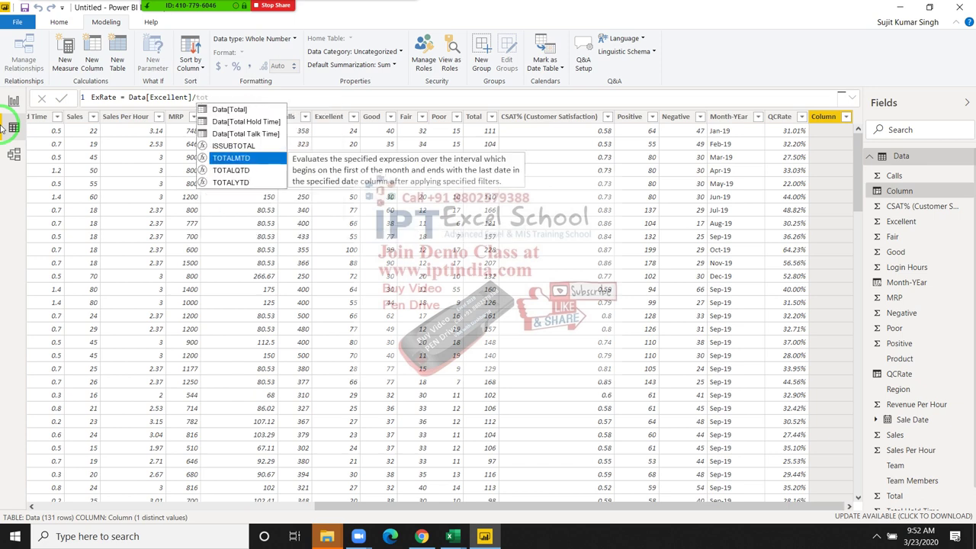
pyautogui.press('Up')
pyautogui.press('Up')
pyautogui.press('Up')
pyautogui.press('Up')
pyautogui.press('Tab')
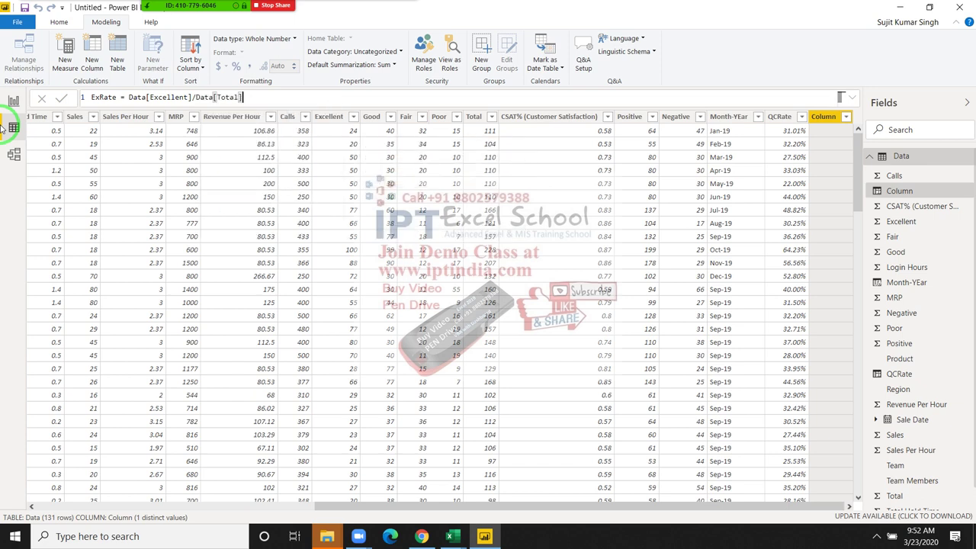
pyautogui.press('Return')
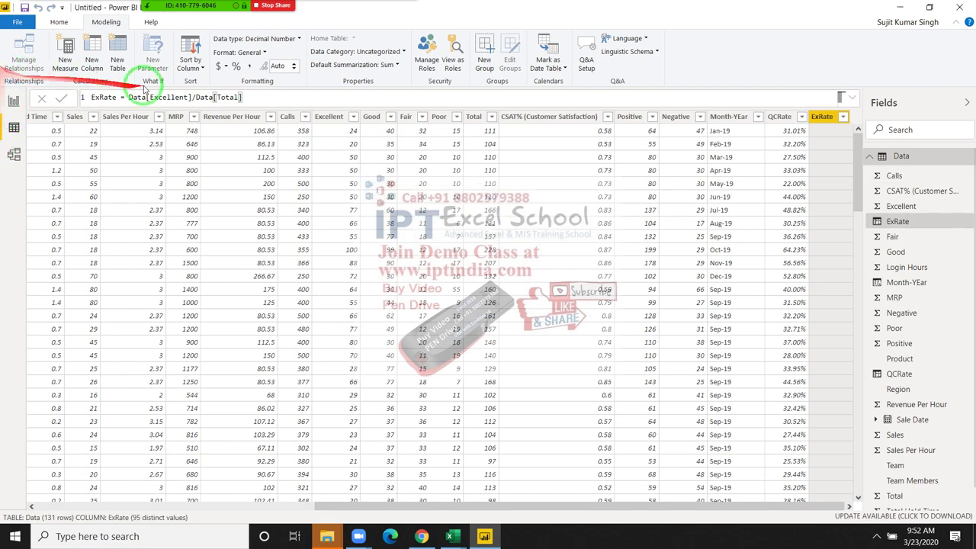
# Format ExRate values as Percentage (e.g. 21.62%), then add a placeholder calculated column
pyautogui.click(237, 67)
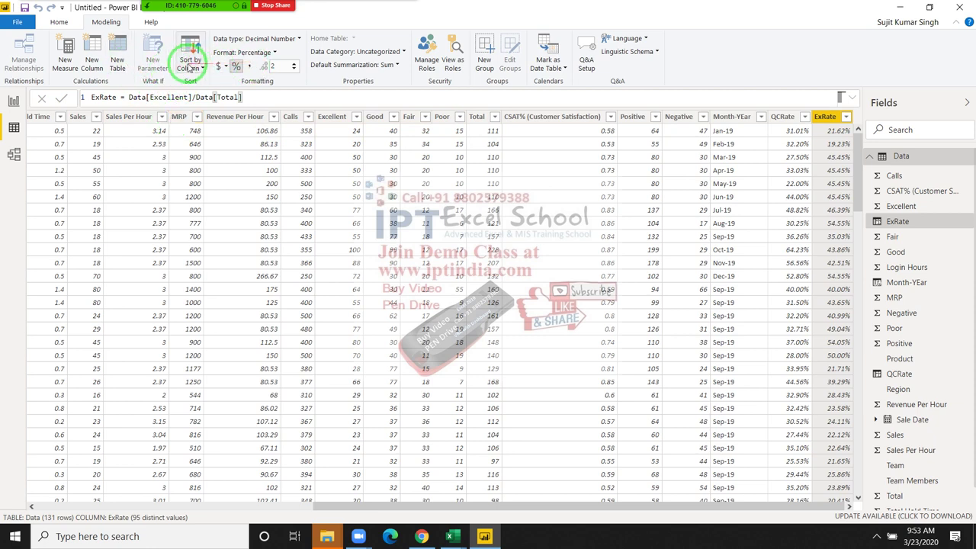
pyautogui.click(88, 54)
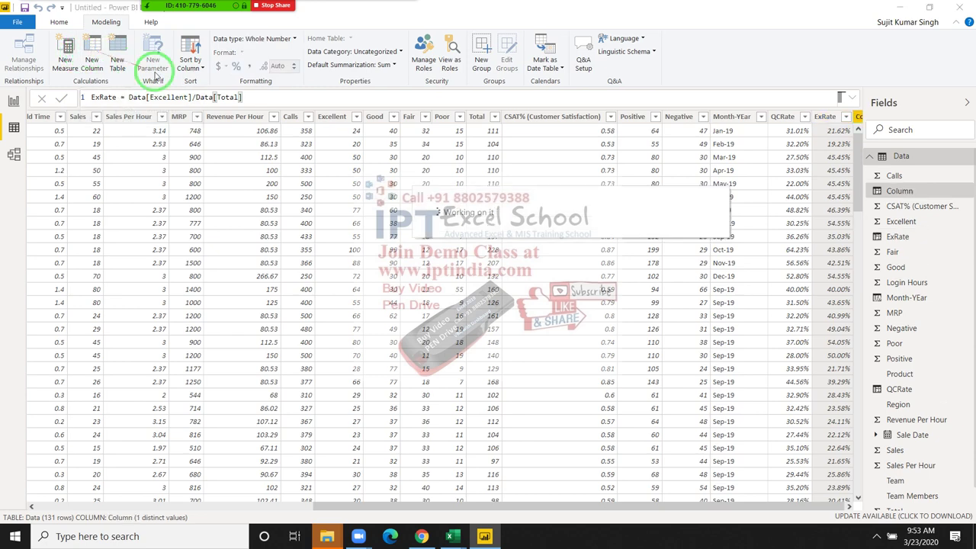
# Define the calculated column AwCalles = Data[Calls]-Data[Total] using IntelliSense column suggestions
pyautogui.click(183, 98)
pyautogui.doubleClick(103, 96)
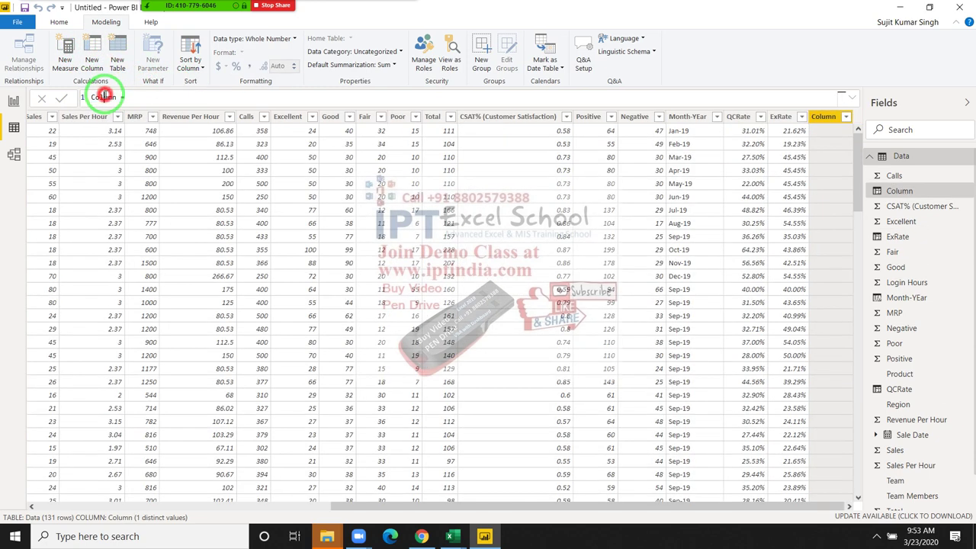
pyautogui.write('AvCa')
pyautogui.write('lles')
pyautogui.click(138, 98)
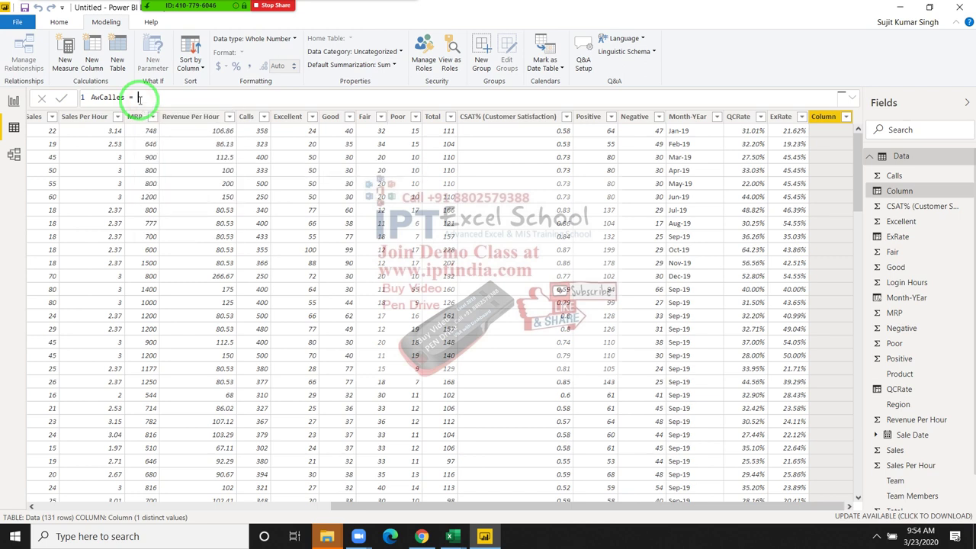
pyautogui.write('call')
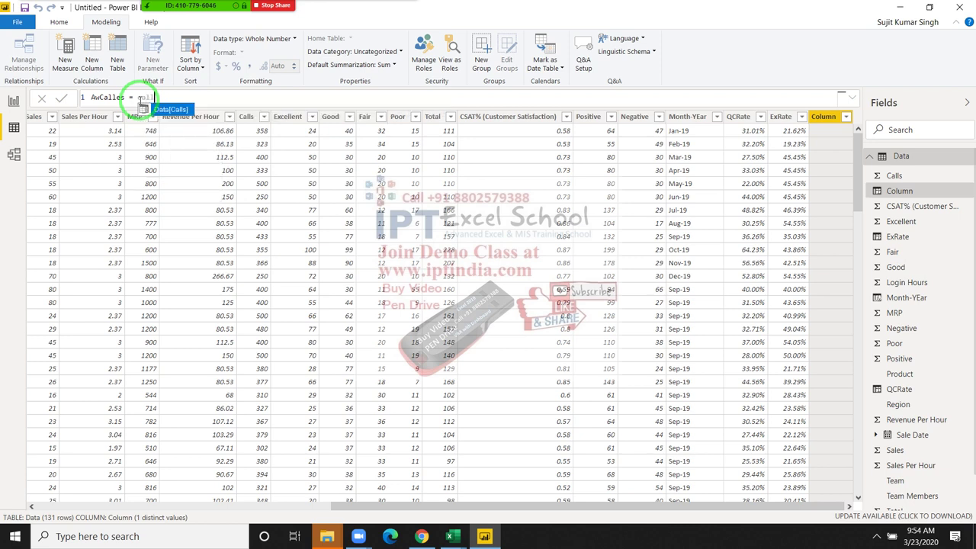
pyautogui.press('Tab')
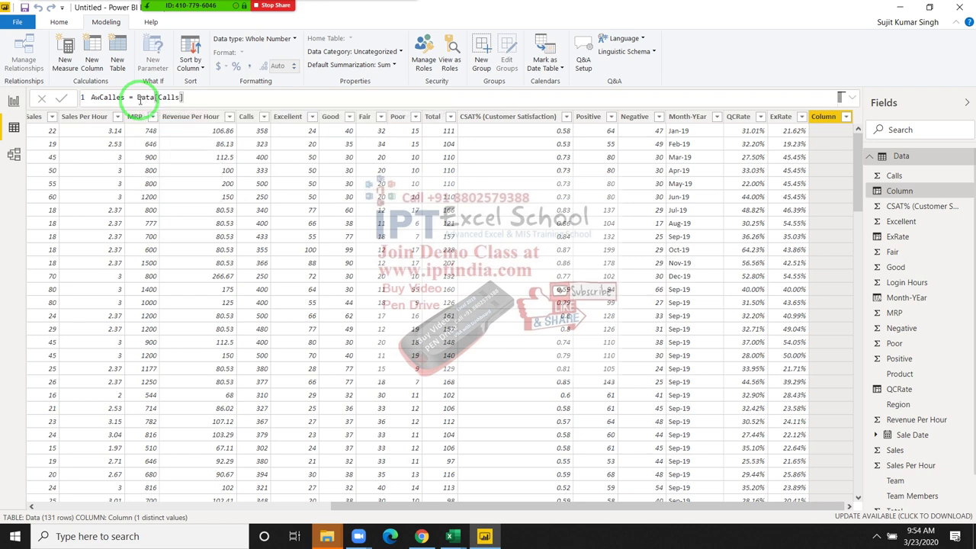
pyautogui.write('-')
pyautogui.write('tot')
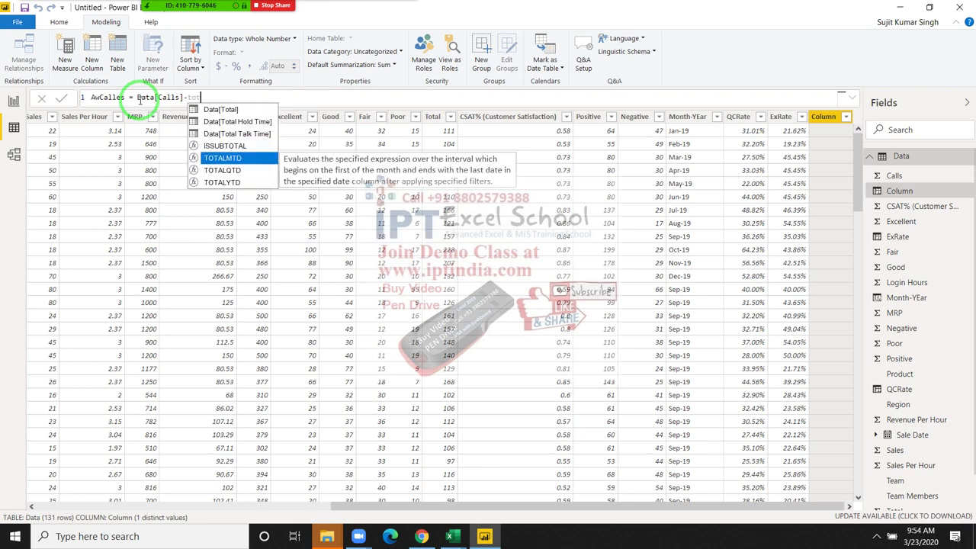
pyautogui.press('Up')
pyautogui.press('Up')
pyautogui.press('Up')
pyautogui.press('Up')
pyautogui.press('Tab')
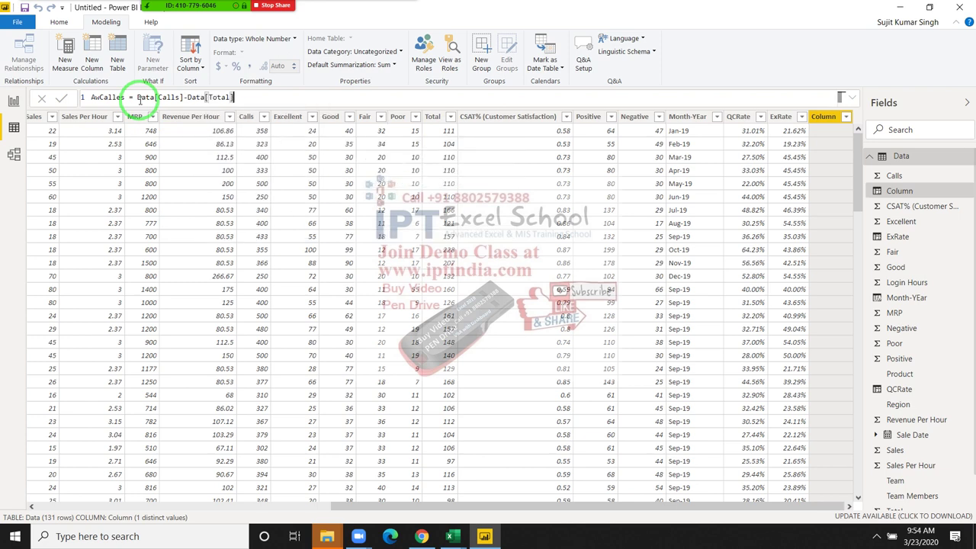
pyautogui.press('Return')
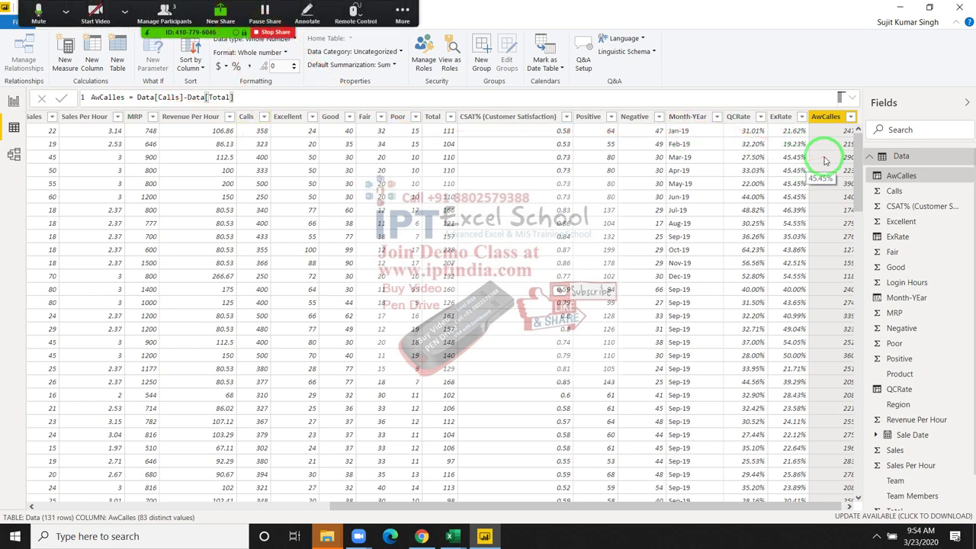
pyautogui.moveTo(833, 187)
pyautogui.mouseDown()
pyautogui.moveTo(829, 250)
pyautogui.moveTo(442, 156)
pyautogui.mouseUp()
pyautogui.click(384, 177)
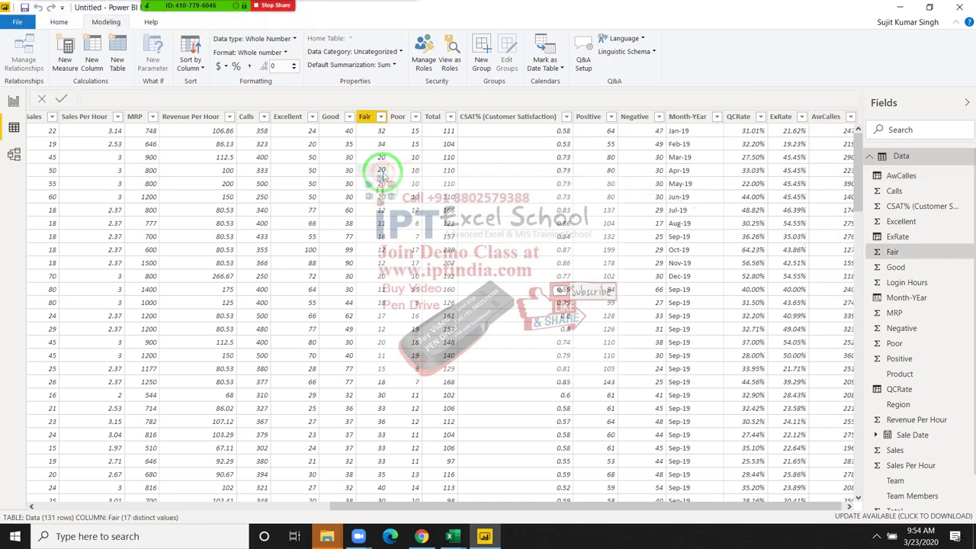
pyautogui.click(229, 134)
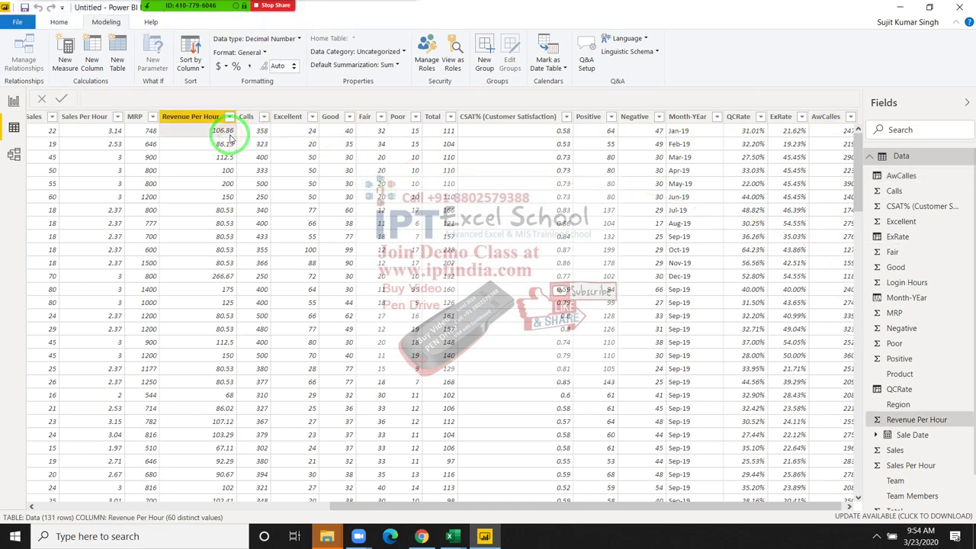
pyautogui.press('Left')
pyautogui.press('Left')
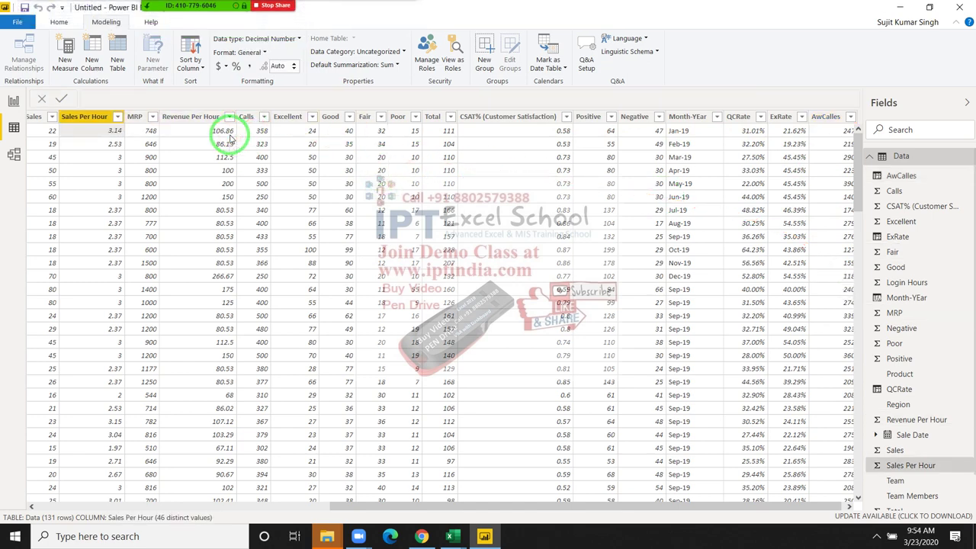
pyautogui.press('Left')
pyautogui.click(231, 137)
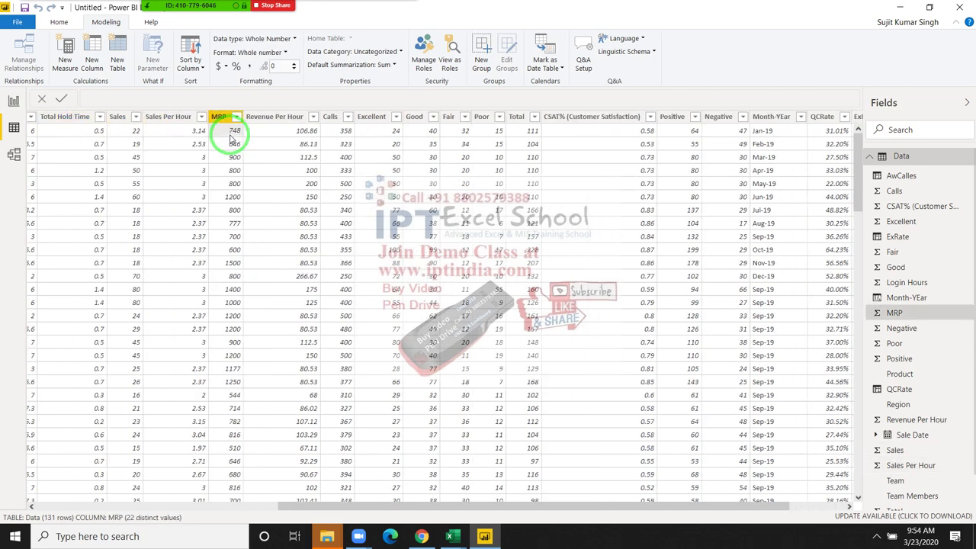
pyautogui.press('Left')
pyautogui.press('Left')
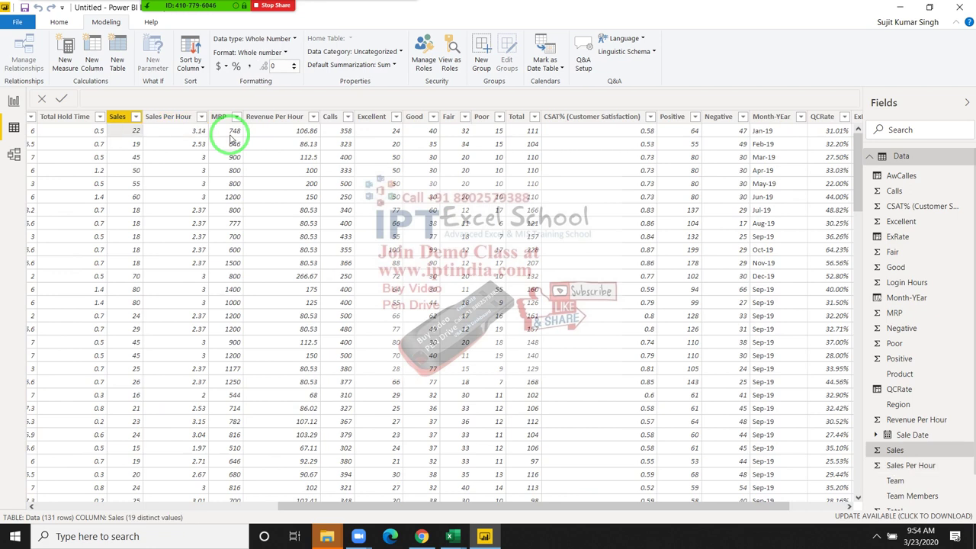
pyautogui.press('Left')
pyautogui.press('Right')
pyautogui.press('Right')
pyautogui.press('Right')
pyautogui.press('Right')
pyautogui.press('Left')
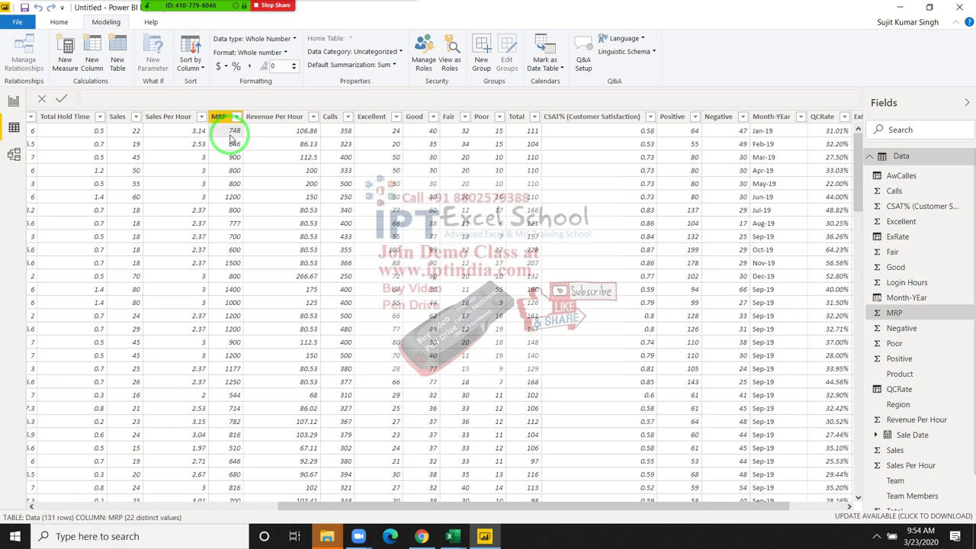
pyautogui.press('Left')
pyautogui.press('Left')
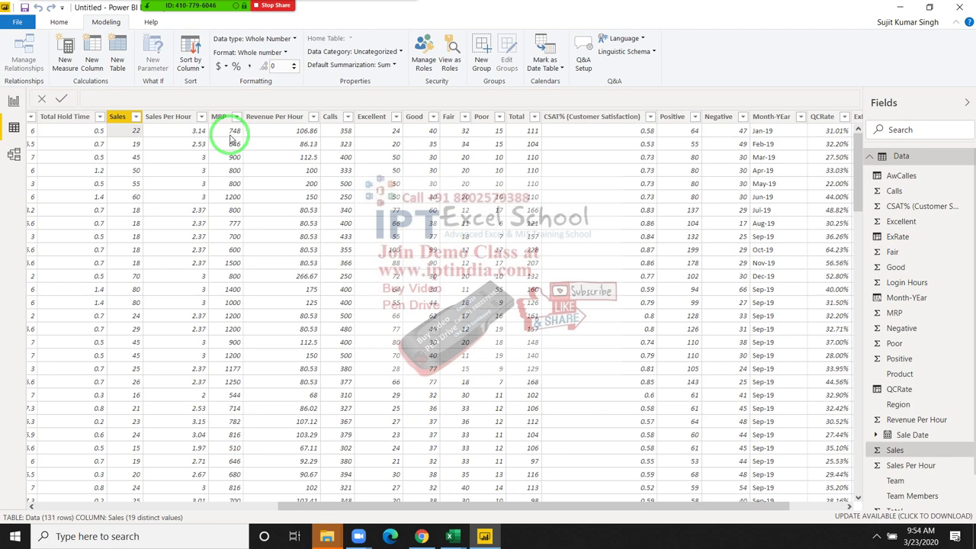
pyautogui.press('Right')
pyautogui.press('Right')
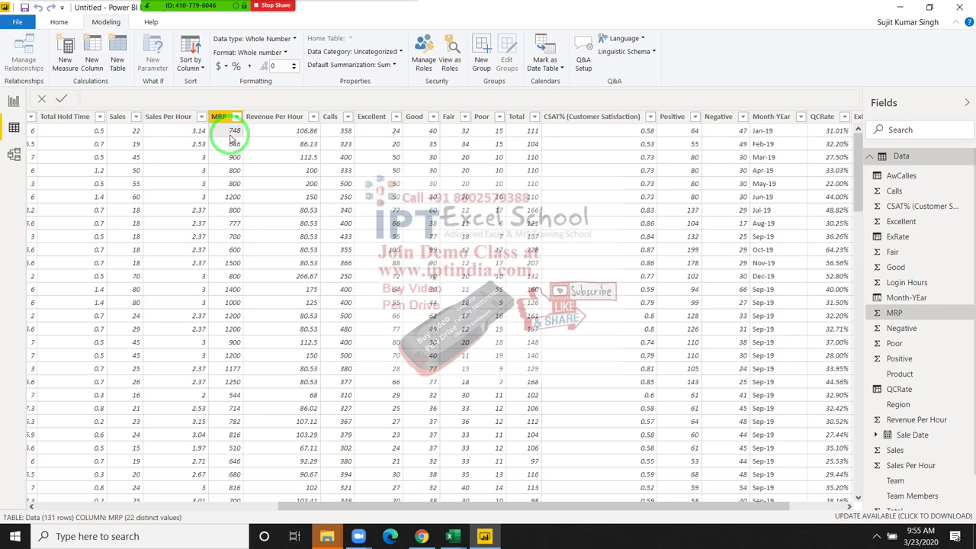
pyautogui.press('Right')
pyautogui.press('Right')
pyautogui.press('Right')
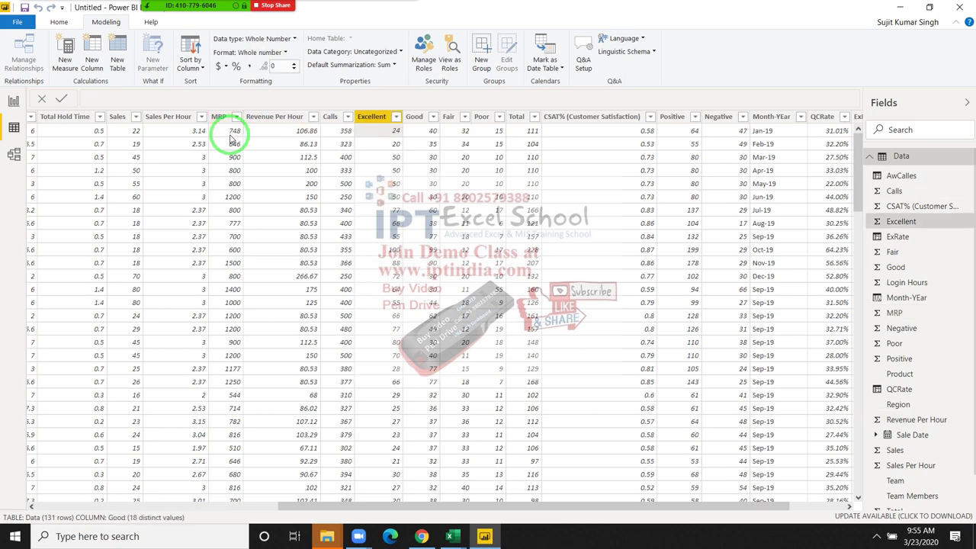
pyautogui.press('Right')
pyautogui.press('Right')
pyautogui.press('Right')
pyautogui.press('Right')
pyautogui.press('Right')
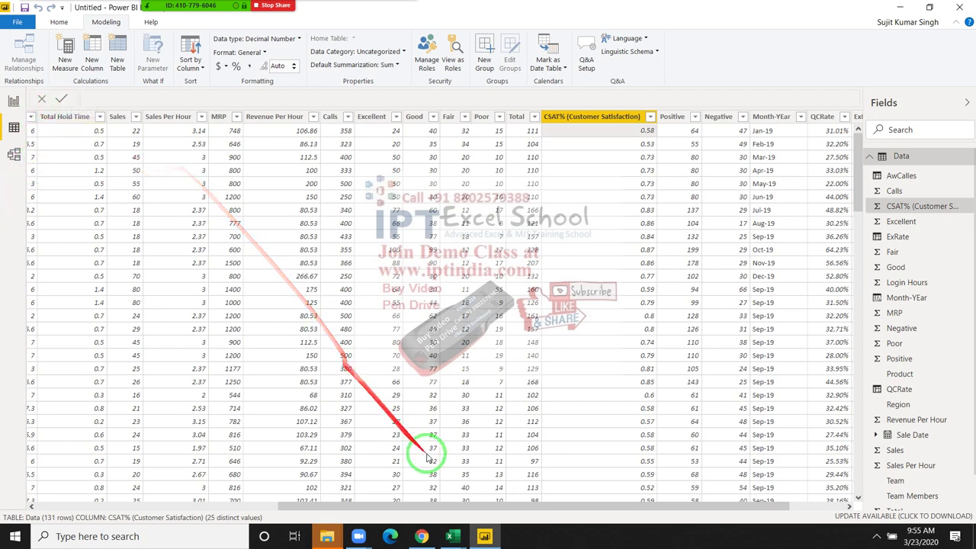
pyautogui.moveTo(477, 507); pyautogui.dragTo(566, 509)
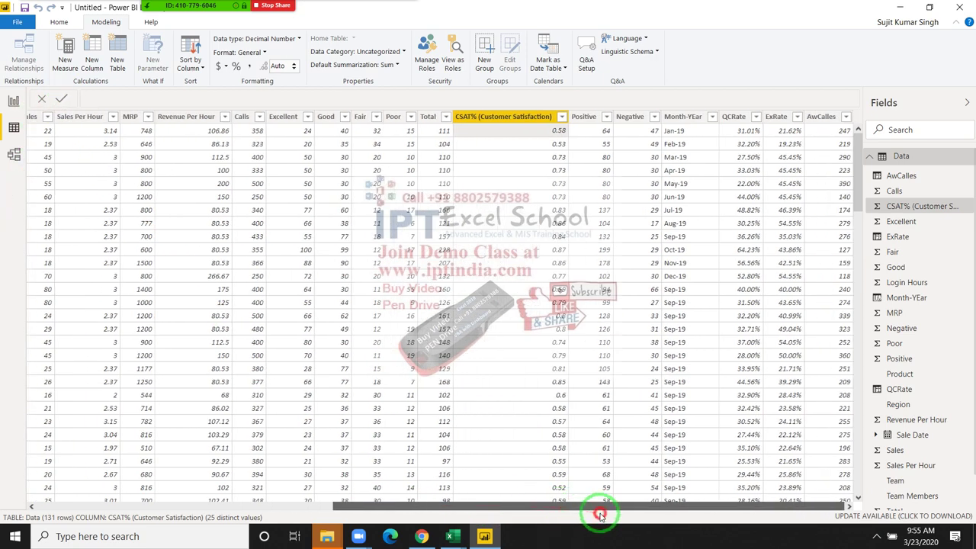
pyautogui.moveTo(449, 536)
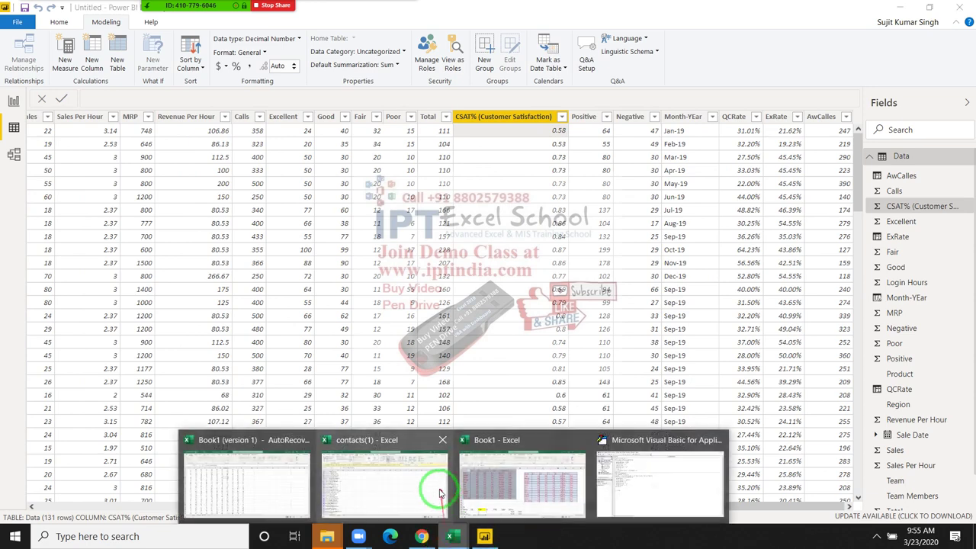
# In the Book1 workbook, try = and > in cell N4, then clear them
pyautogui.click(425, 481)
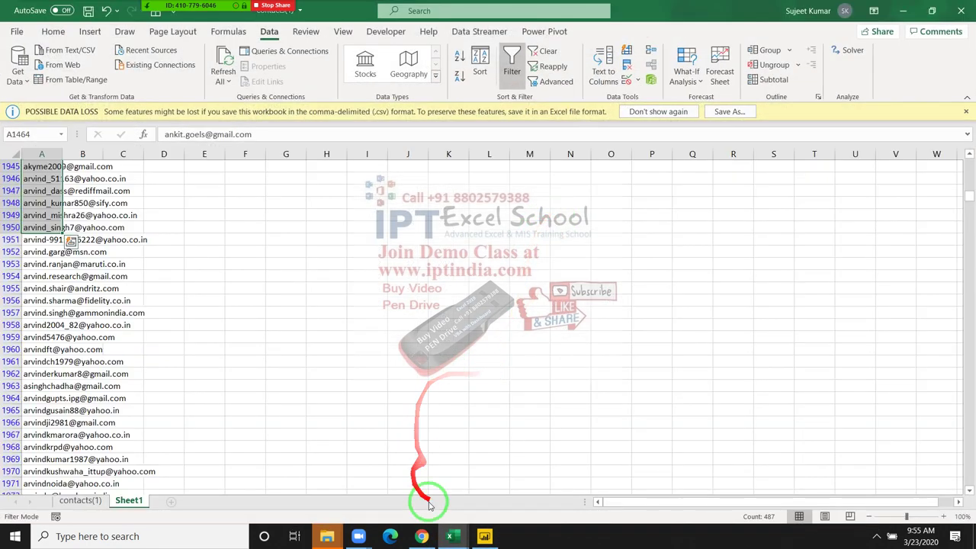
pyautogui.click(259, 476)
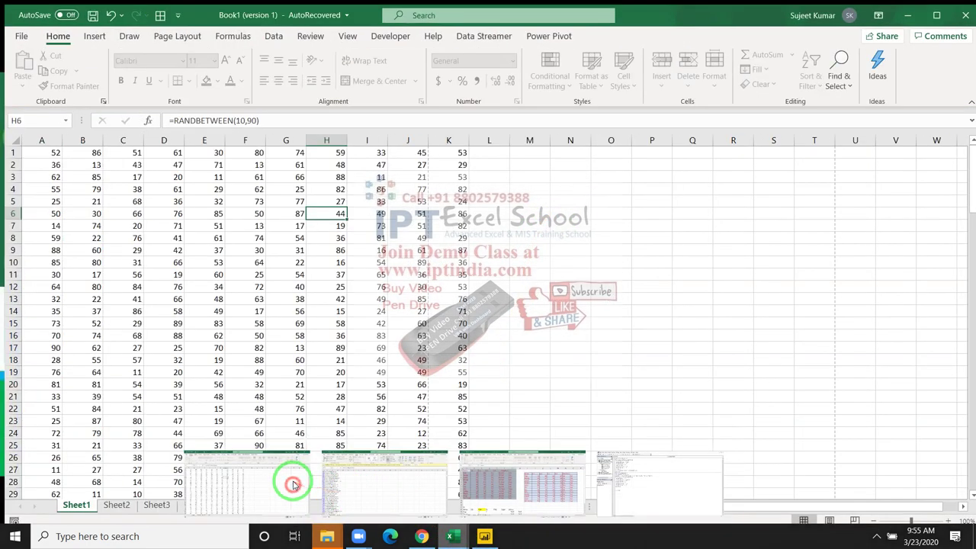
pyautogui.click(582, 183)
pyautogui.write('=')
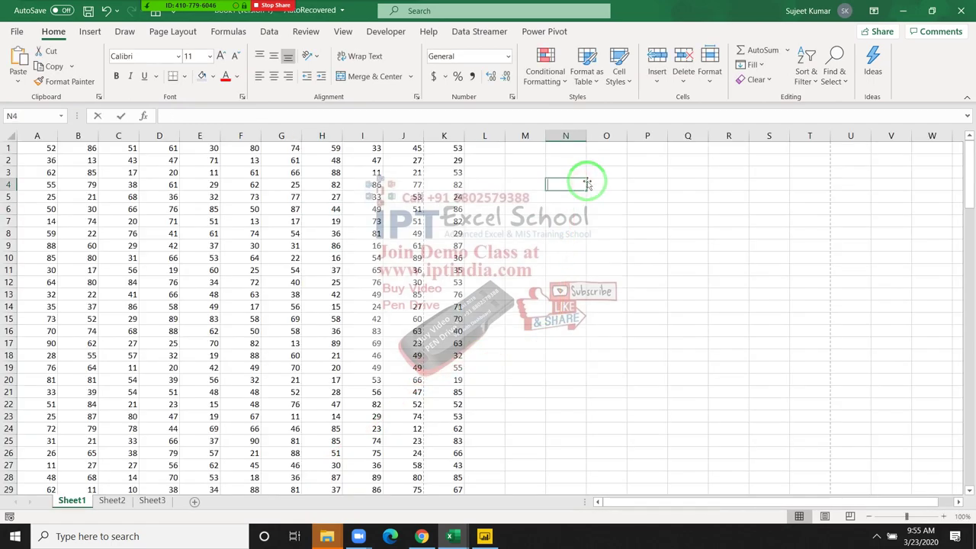
pyautogui.press('Return')
pyautogui.click(586, 183)
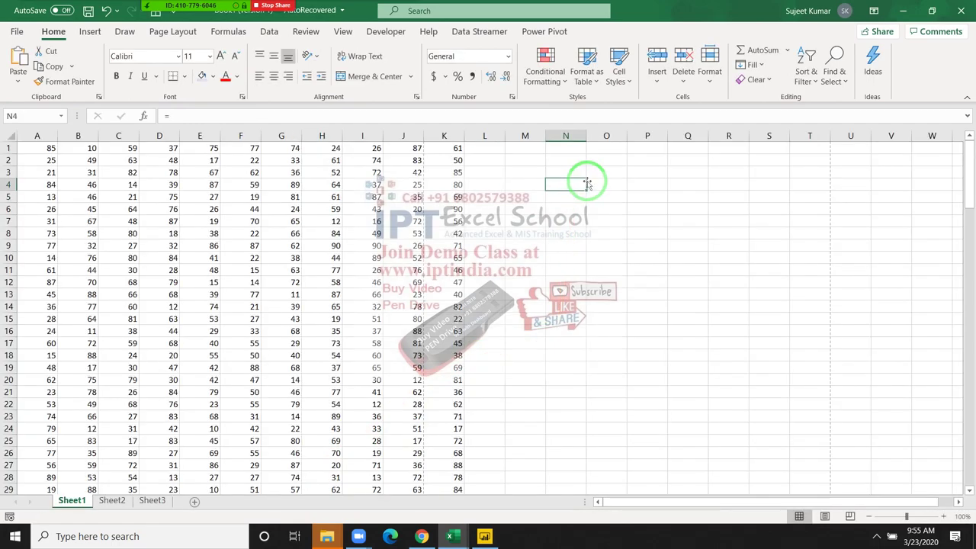
pyautogui.press('Delete')
pyautogui.write('>')
pyautogui.press('Escape')
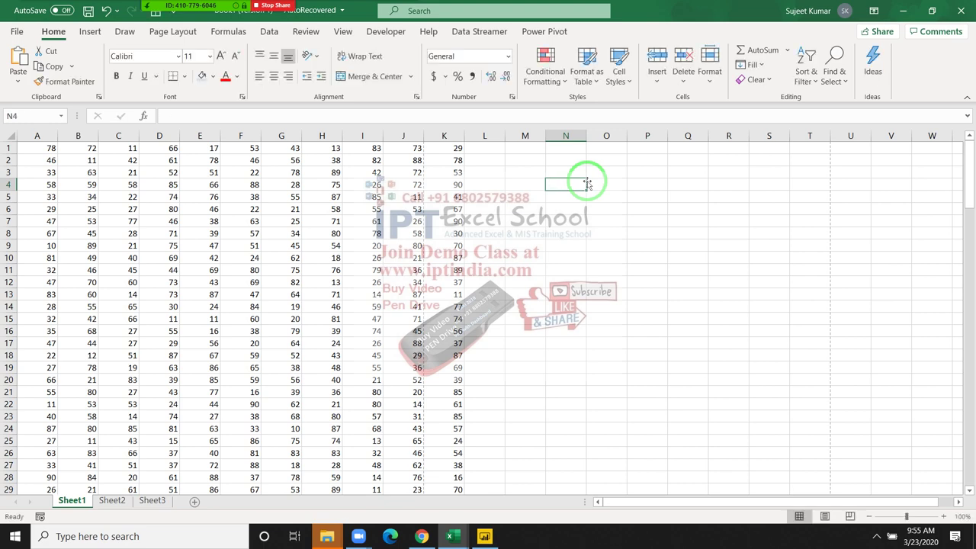
# Enter +, *, -, / and ^ in N4:N8, select them, and return to Power BI
pyautogui.write('+')
pyautogui.press('Return')
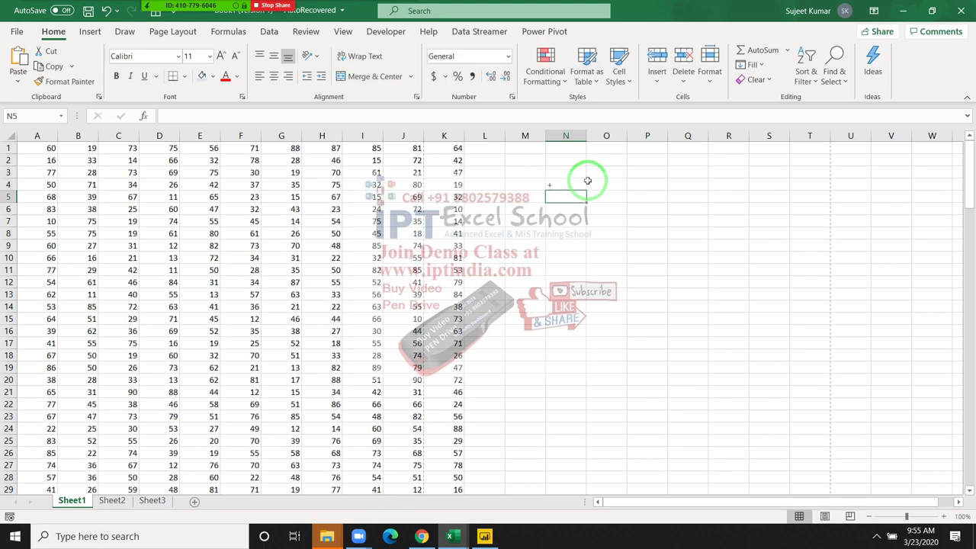
pyautogui.write('*')
pyautogui.press('Return')
pyautogui.write('-')
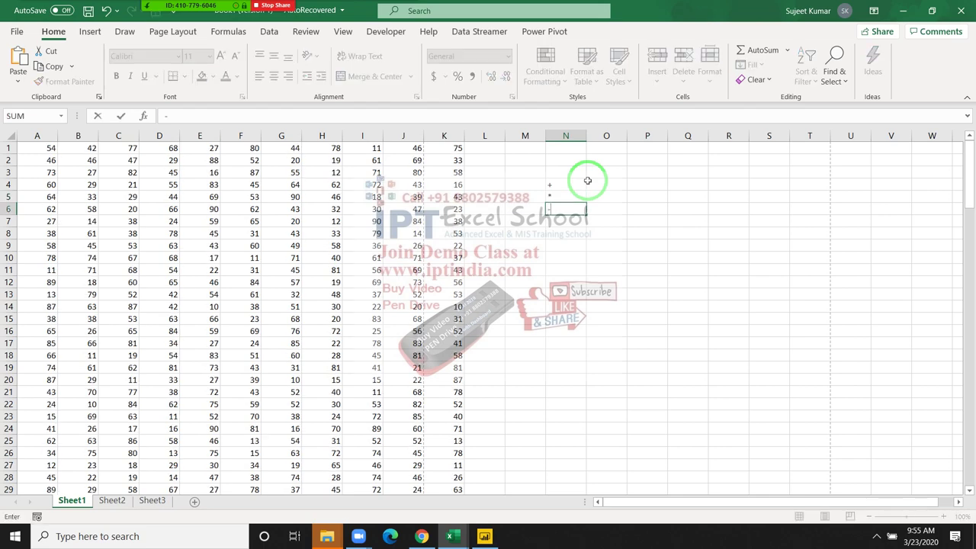
pyautogui.press('Return')
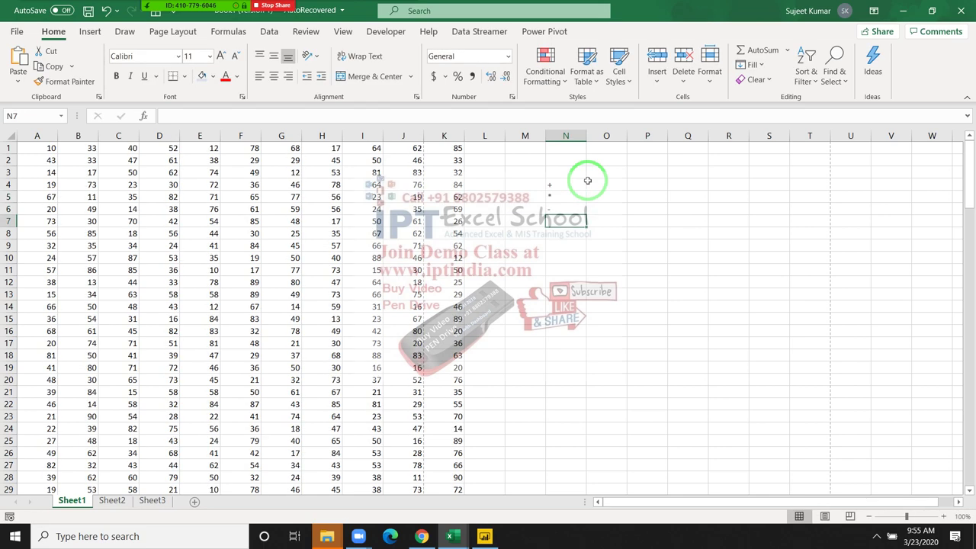
pyautogui.write('/')
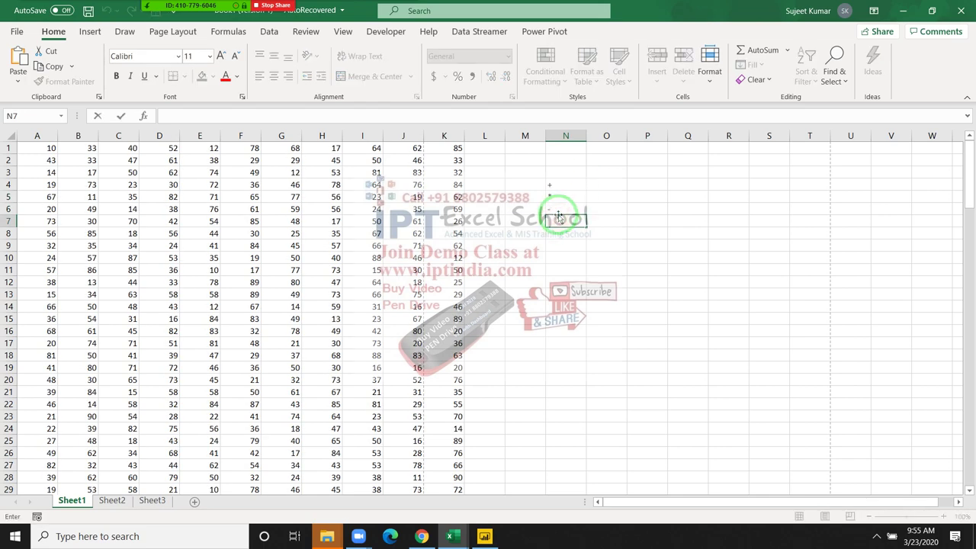
pyautogui.press('Return')
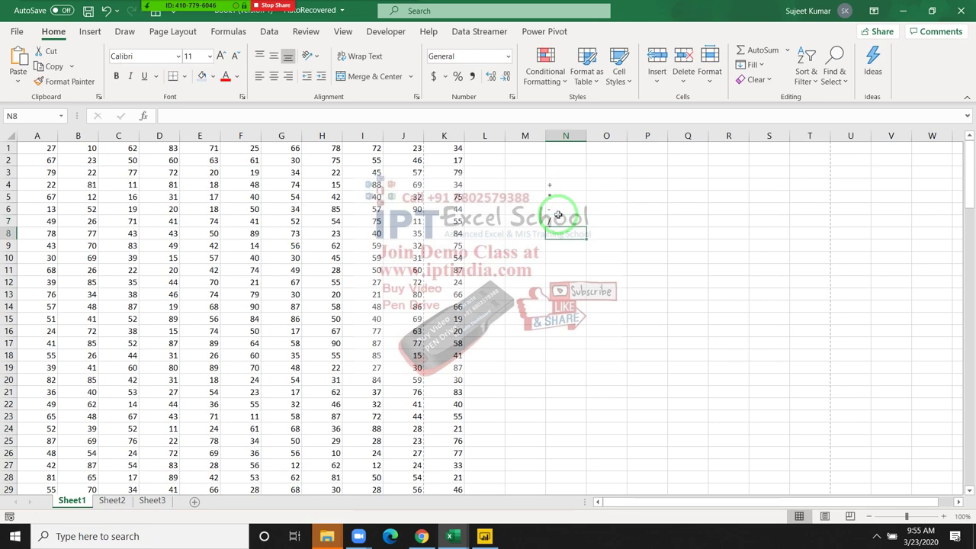
pyautogui.write('^')
pyautogui.press('Return')
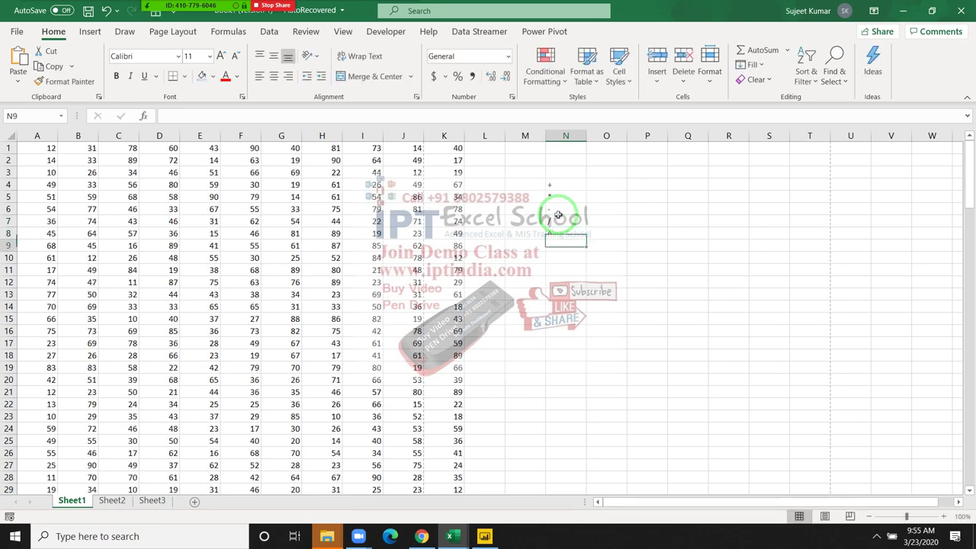
pyautogui.moveTo(568, 184); pyautogui.dragTo(568, 232)
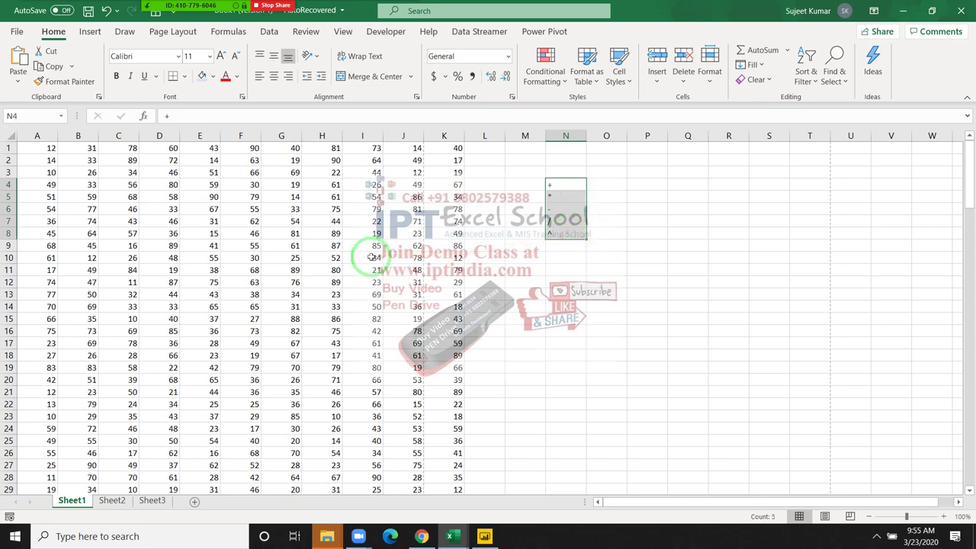
pyautogui.hotkey('alt', 'Tab')
pyautogui.hotkey('alt', 'Tab')
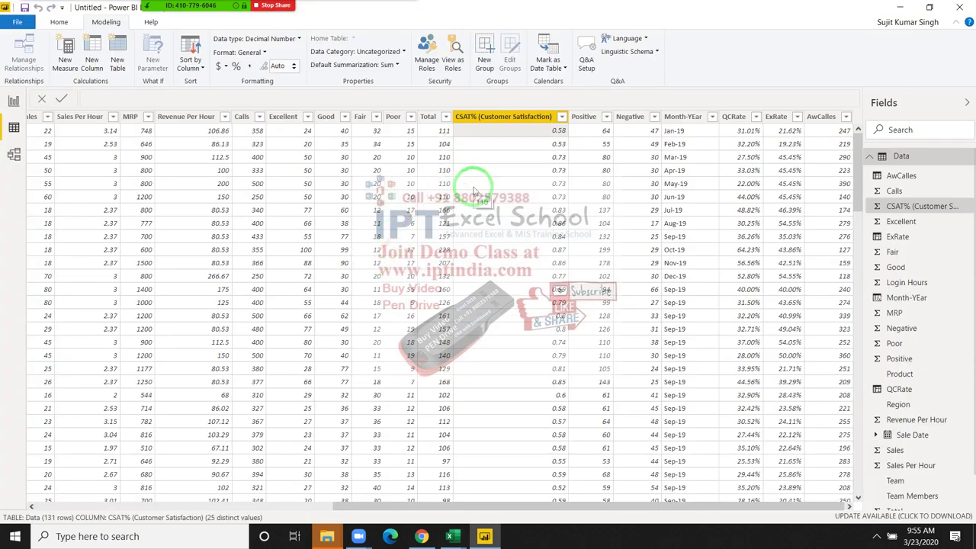
pyautogui.click(540, 133)
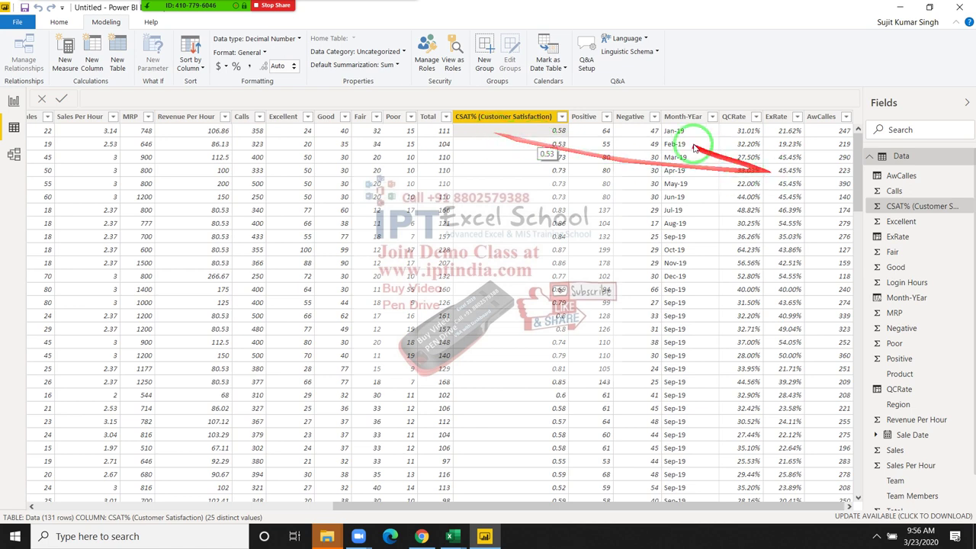
pyautogui.click(593, 118)
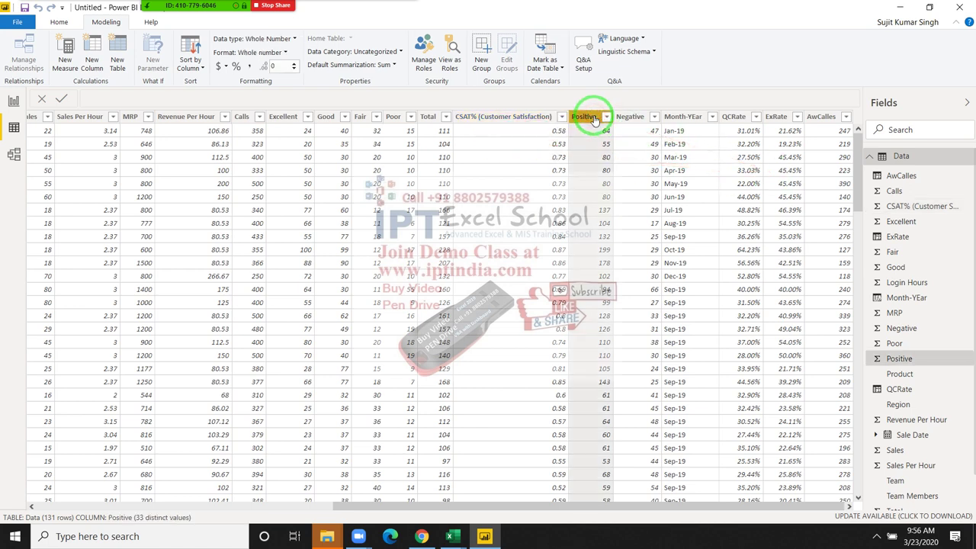
pyautogui.moveTo(593, 118); pyautogui.dragTo(242, 179)
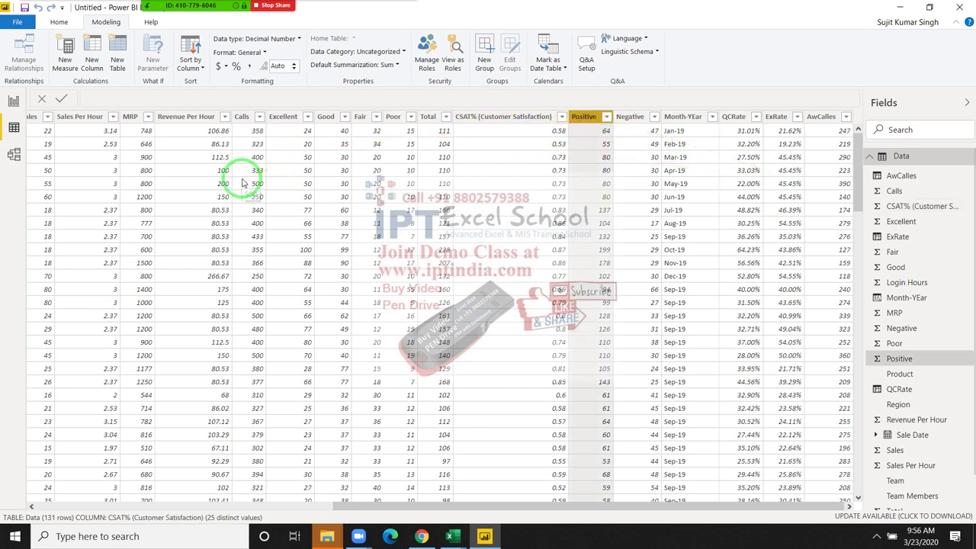
pyautogui.press('Left')
pyautogui.press('Left')
pyautogui.press('Left')
pyautogui.press('Left')
pyautogui.press('Left')
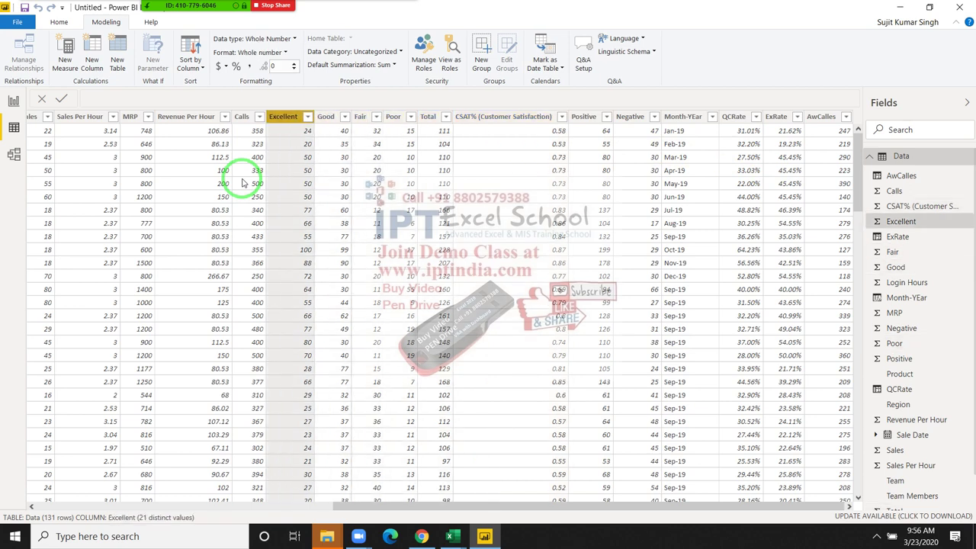
pyautogui.press('Left')
pyautogui.press('Left')
pyautogui.press('Left')
pyautogui.press('Left')
pyautogui.press('Left')
pyautogui.press('Left')
pyautogui.press('Left')
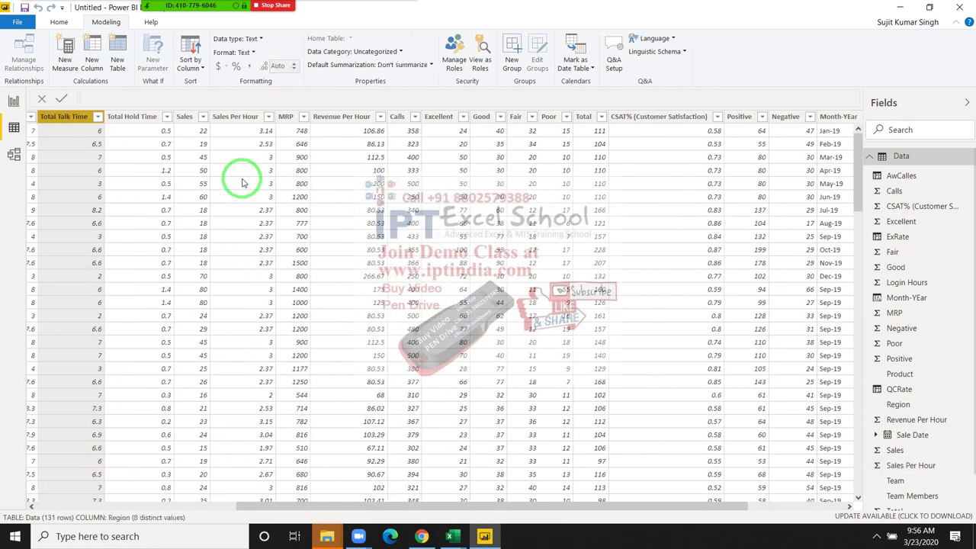
pyautogui.press('Left')
pyautogui.press('Left')
pyautogui.press('Left')
pyautogui.press('Left')
pyautogui.press('Left')
pyautogui.press('Left')
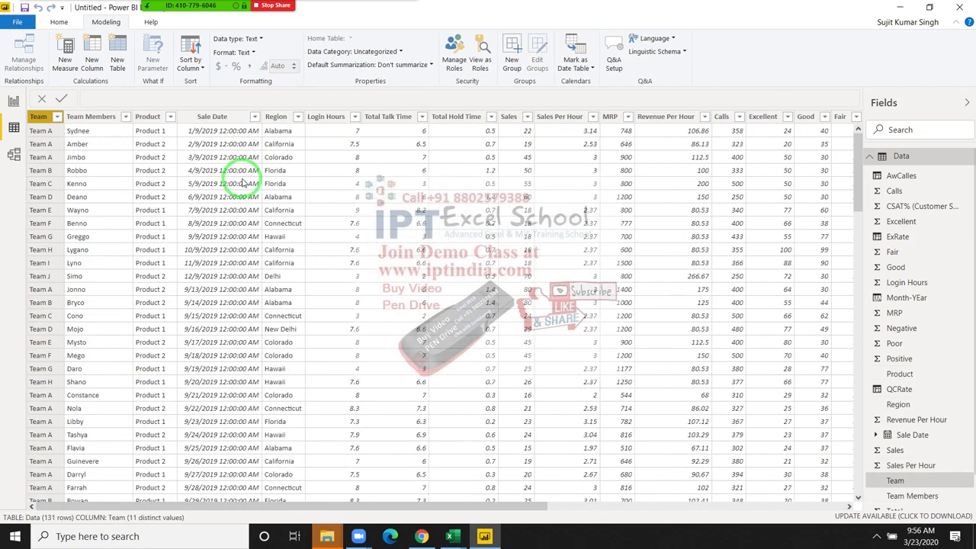
pyautogui.press('Right')
pyautogui.press('Right')
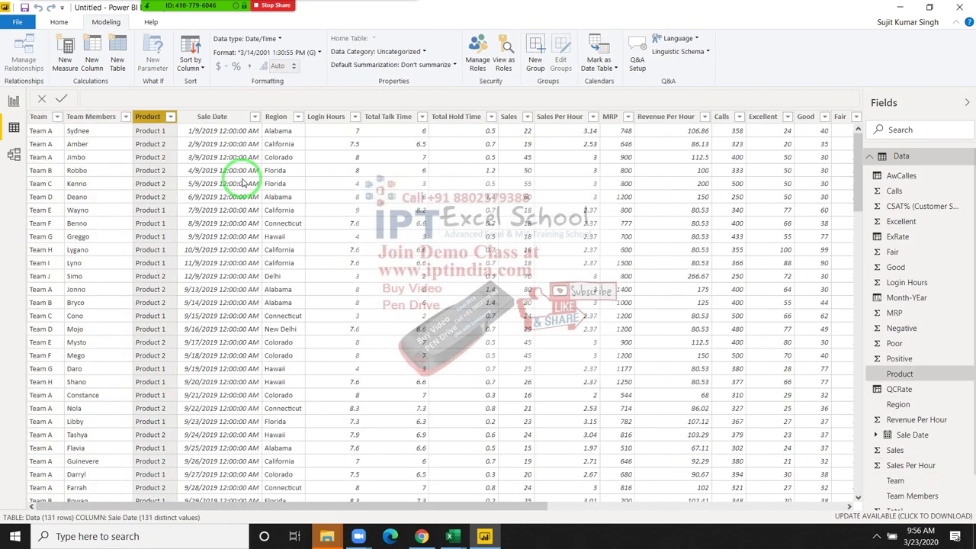
pyautogui.press('Right')
pyautogui.press('Right')
pyautogui.press('Right')
pyautogui.press('Right')
pyautogui.press('Right')
pyautogui.press('Right')
pyautogui.press('Right')
pyautogui.press('Right')
pyautogui.press('Right')
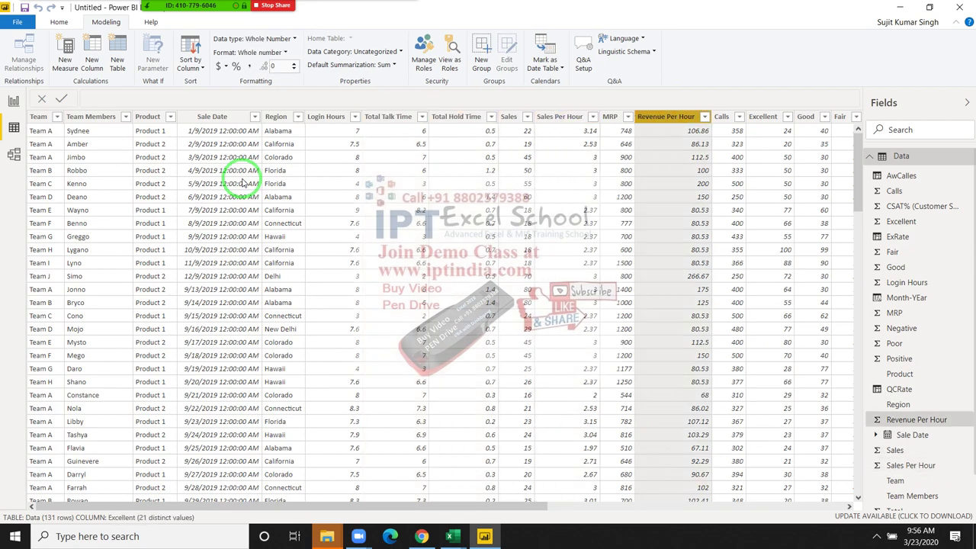
pyautogui.press('Right')
pyautogui.press('Right')
pyautogui.press('Right')
pyautogui.press('Right')
pyautogui.press('Right')
pyautogui.press('Right')
pyautogui.press('Right')
pyautogui.press('Right')
pyautogui.press('Right')
pyautogui.press('Right')
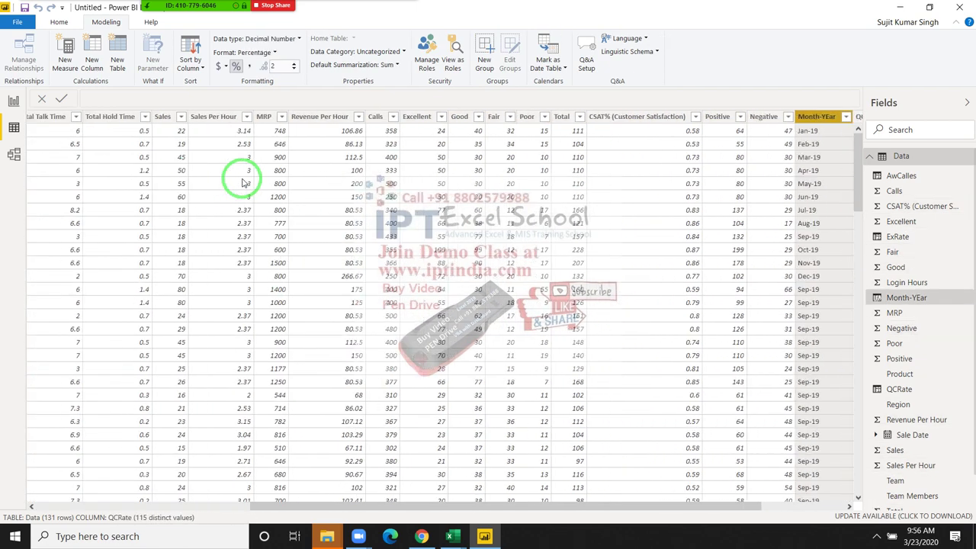
pyautogui.press('Right')
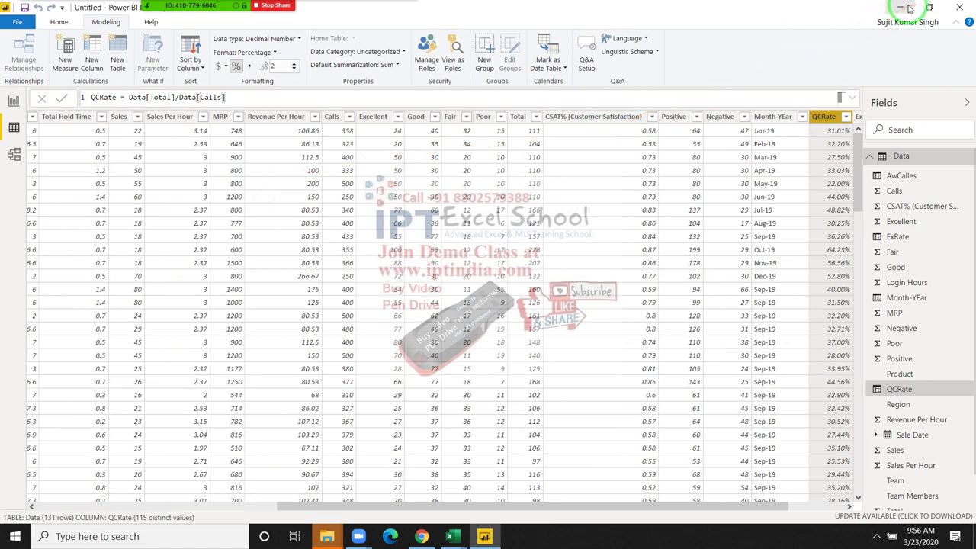
# Close Power BI Desktop without saving, dismiss the data-loss bar, and minimize the contacts workbook
pyautogui.click(958, 16)
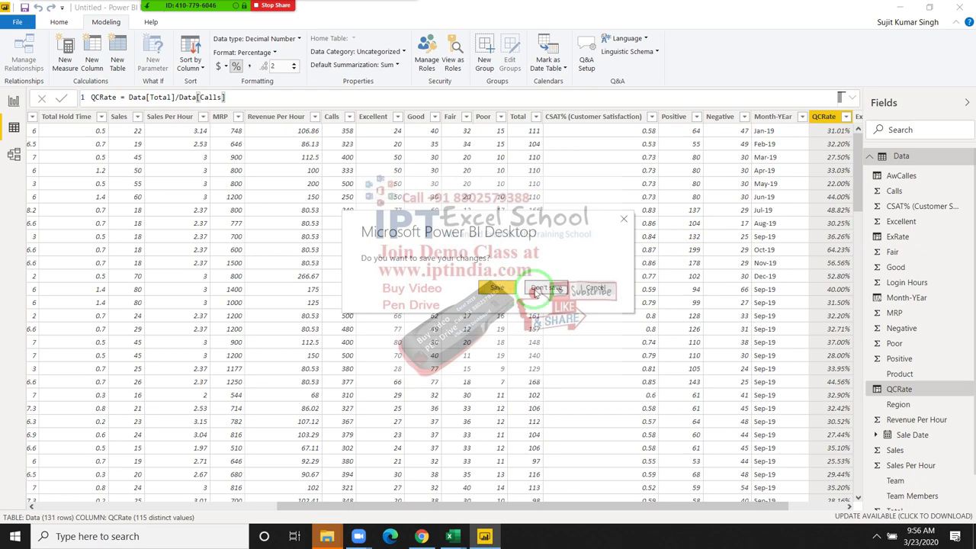
pyautogui.click(535, 290)
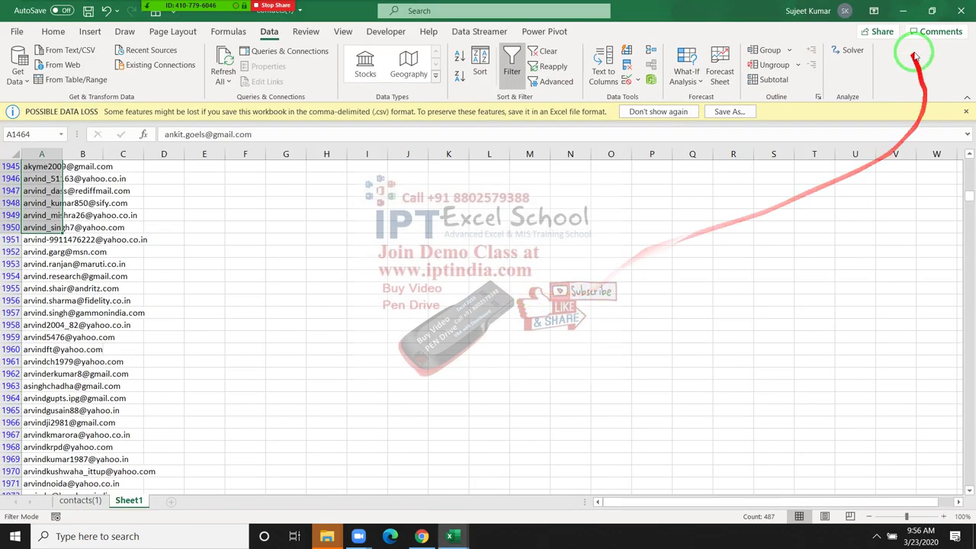
pyautogui.click(965, 111)
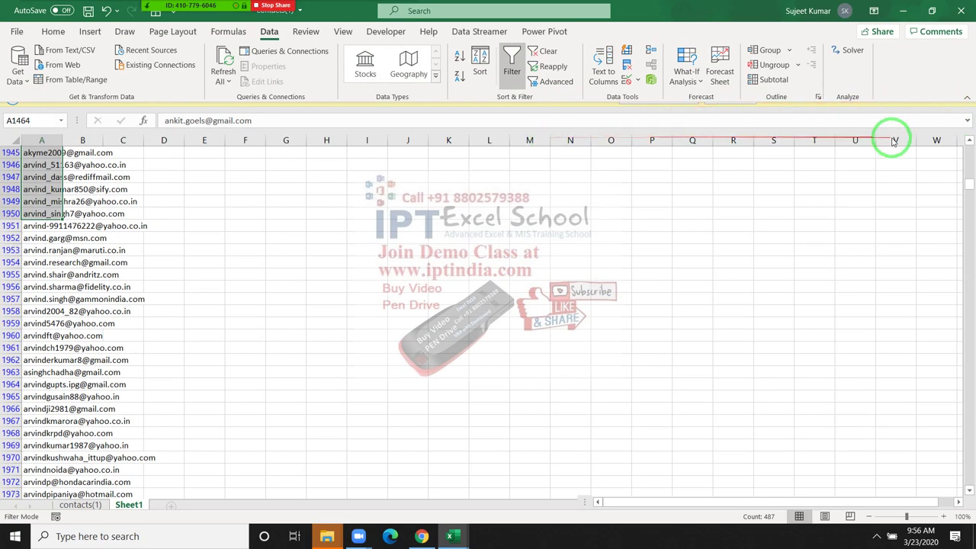
pyautogui.click(901, 12)
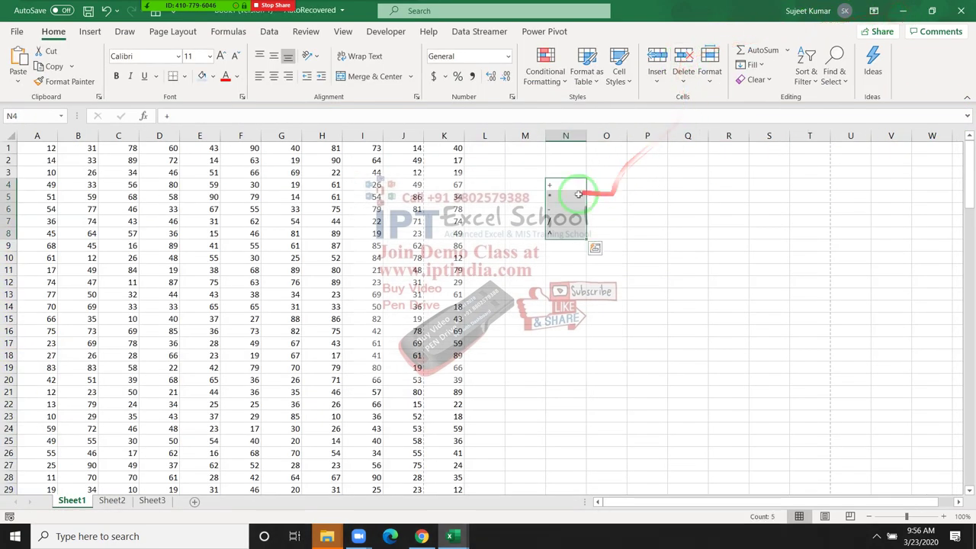